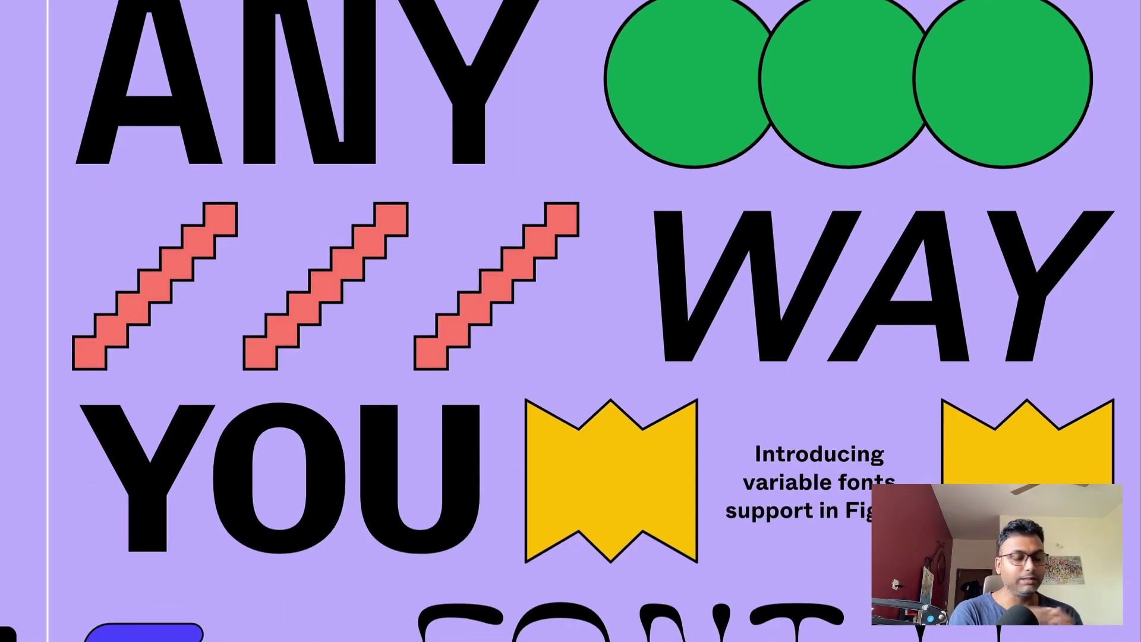
scroll(571, 321, "down", 5)
scroll(570, 321, "down", 5)
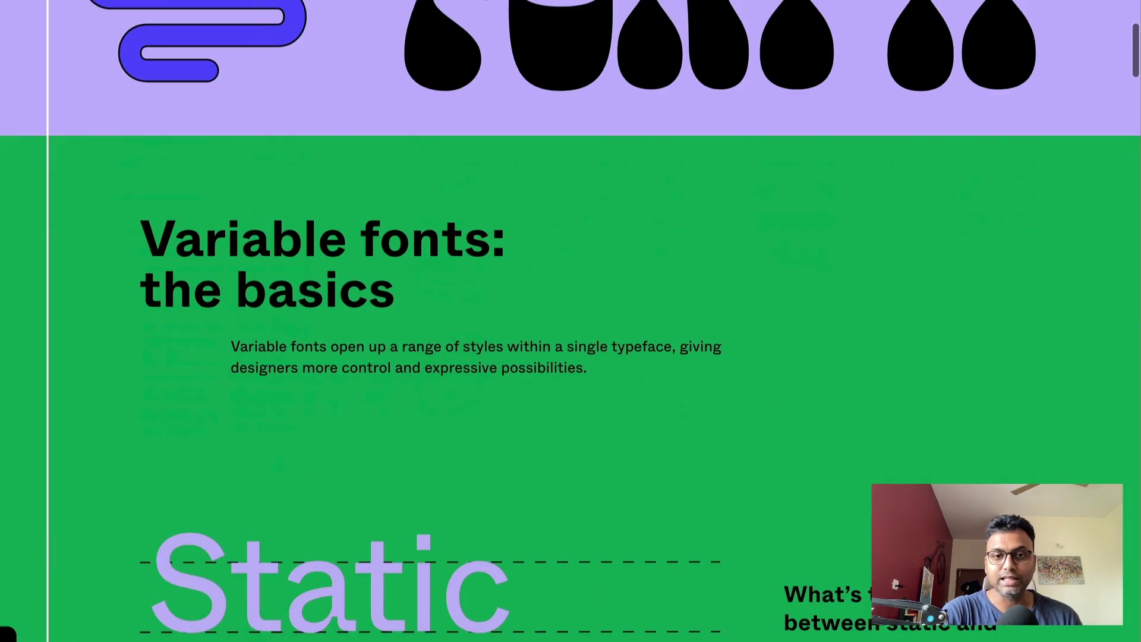
scroll(570, 321, "up", 5)
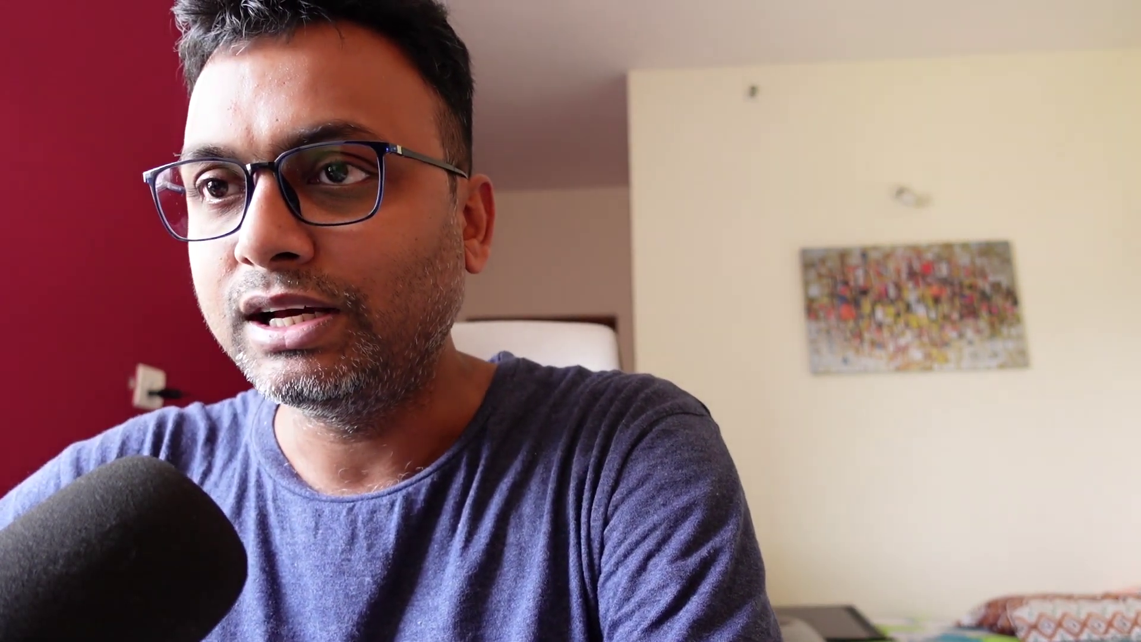
Load saasui.design in the Firefox address bar
type("saasui")
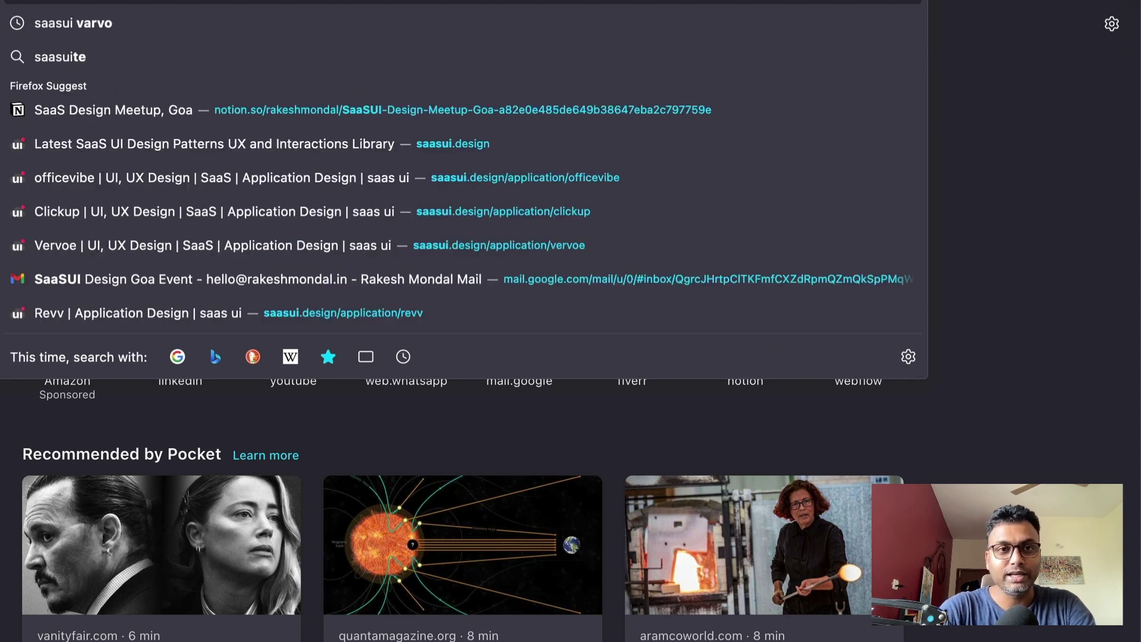
type(".desi")
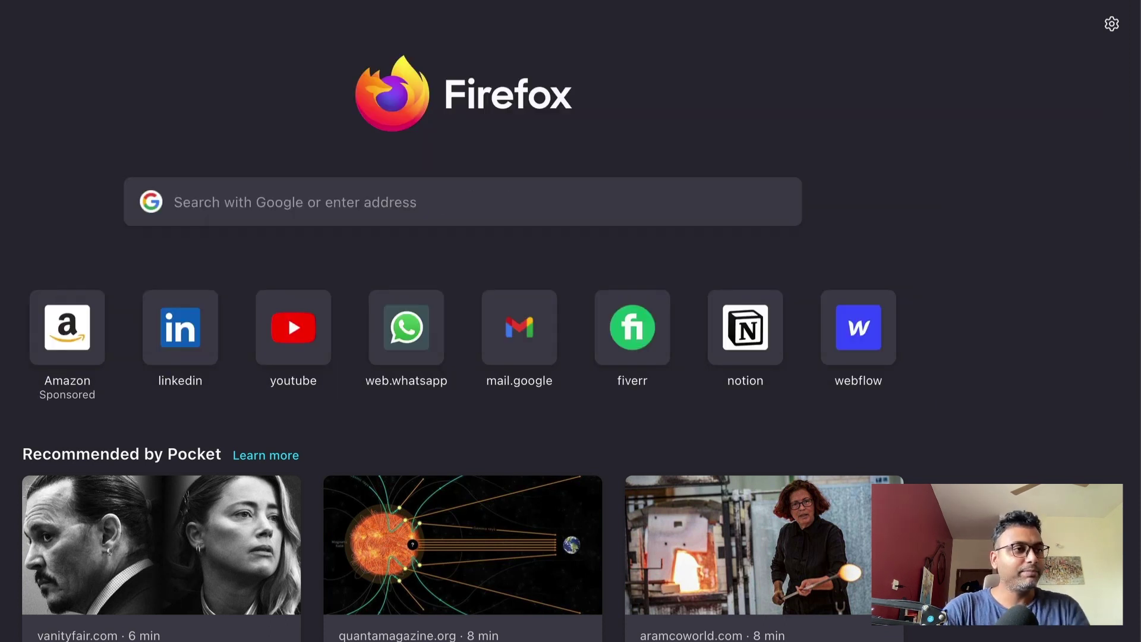
key("Return")
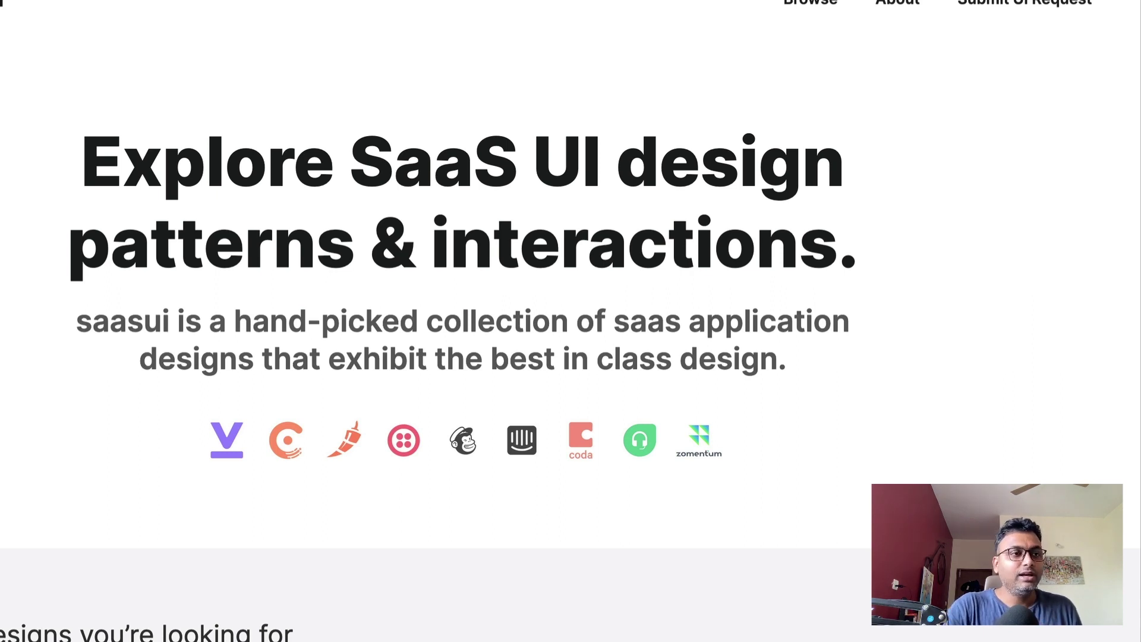
scroll(257, 208, "down", 1)
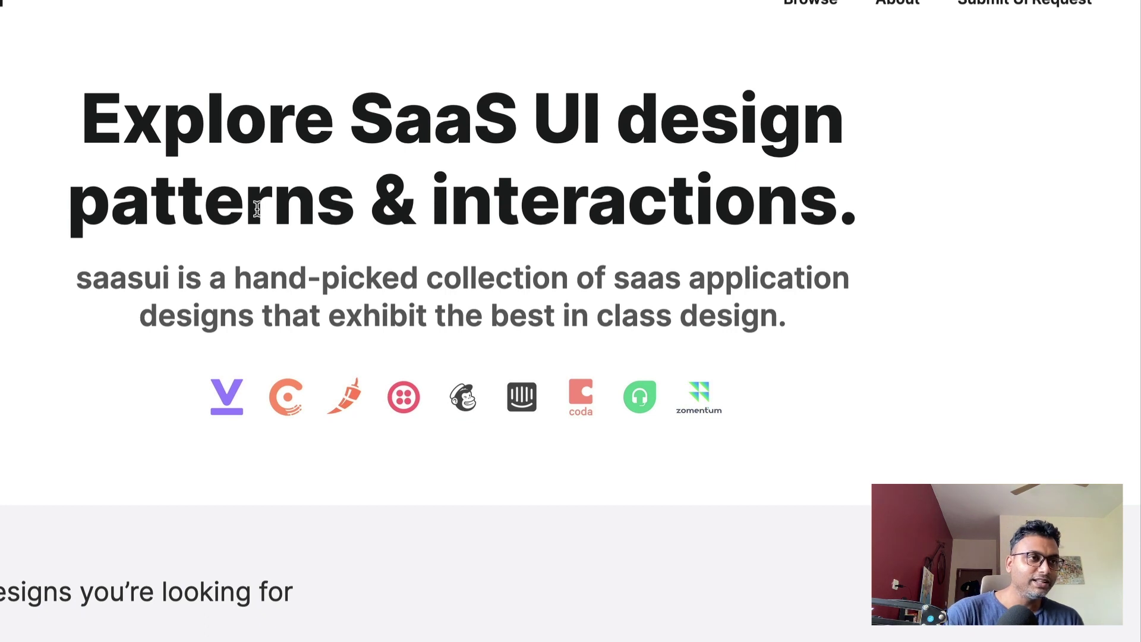
scroll(256, 208, "down", 3)
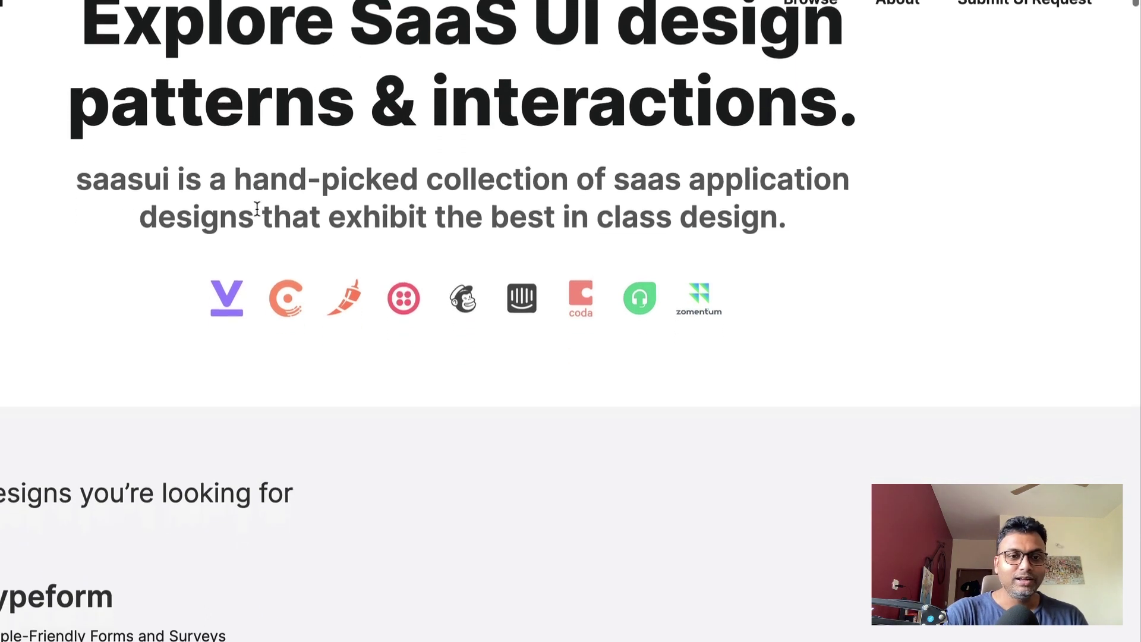
scroll(257, 208, "down", 8)
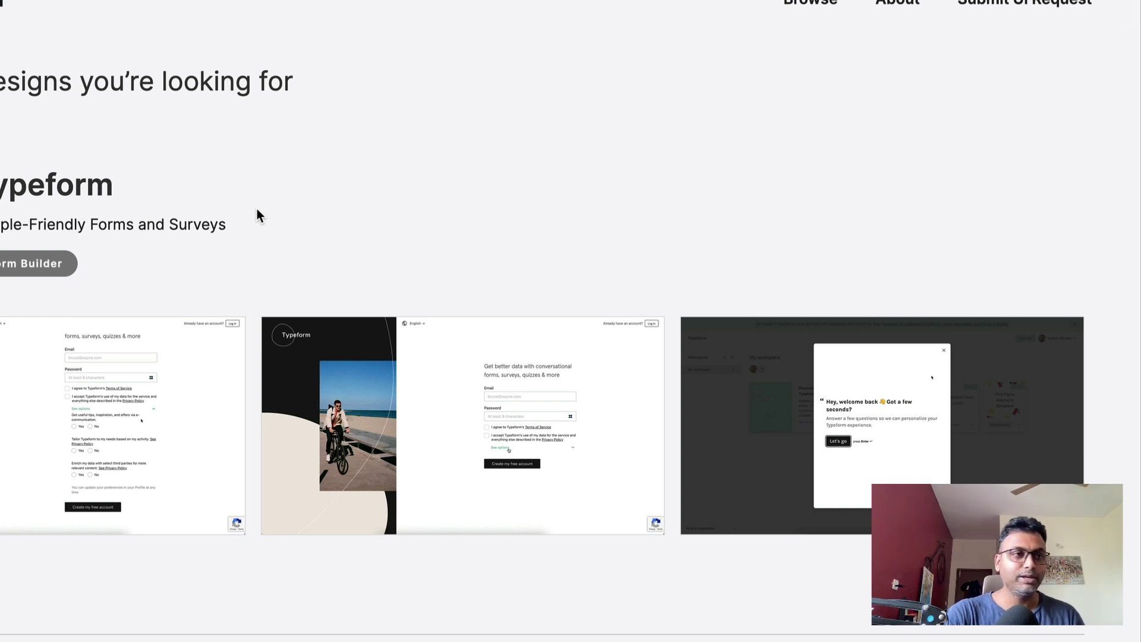
scroll(257, 208, "down", 5)
scroll(257, 208, "down", 3)
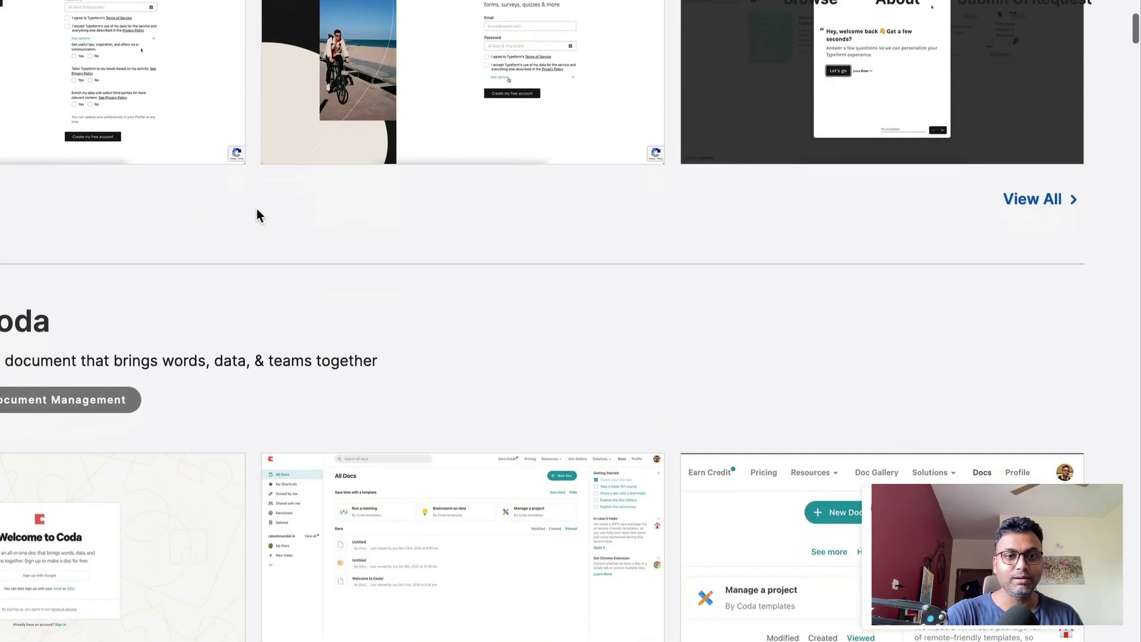
scroll(257, 208, "down", 5)
scroll(257, 209, "down", 3)
scroll(257, 208, "down", 5)
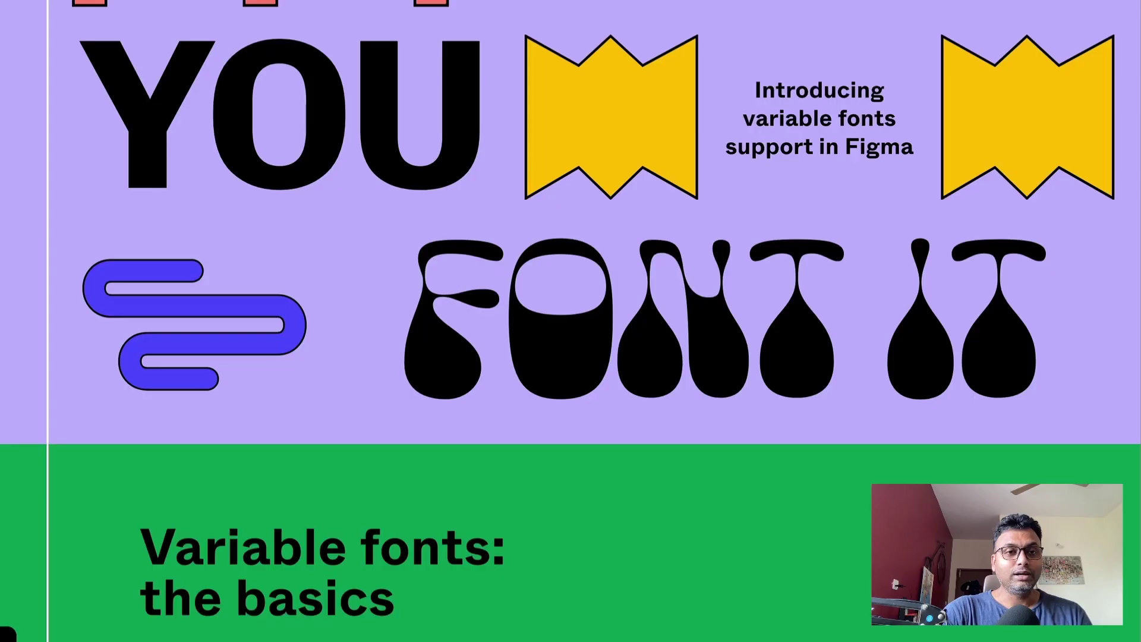
Scroll the Figma variable fonts page down to 'Variable fonts: the basics'
scroll(187, 291, "down", 1)
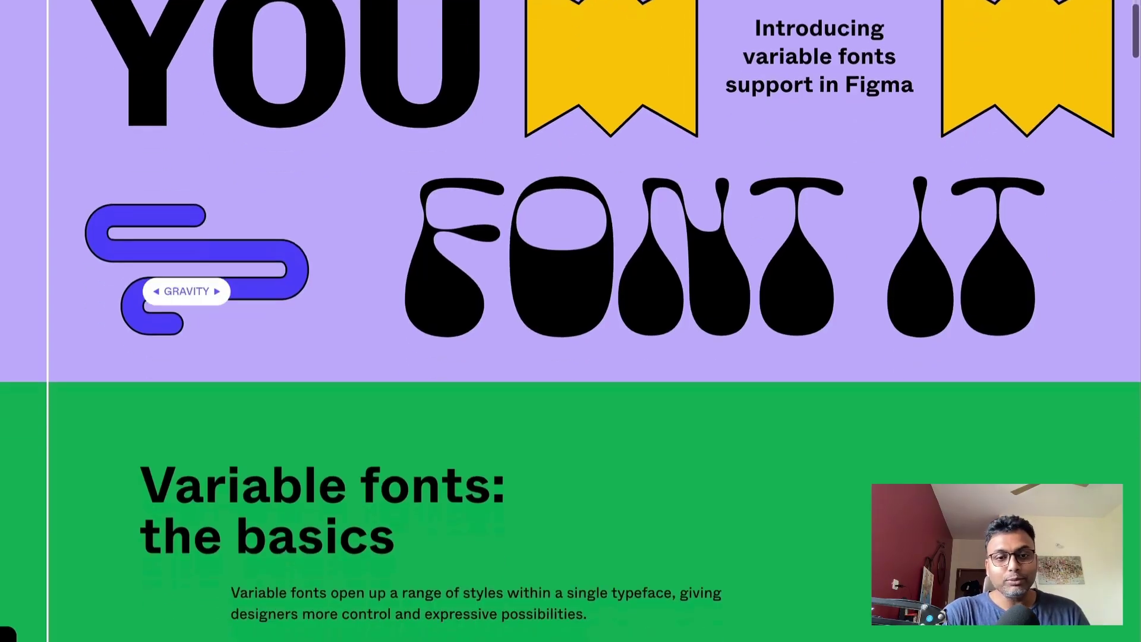
scroll(187, 292, "down", 3)
scroll(187, 291, "down", 1)
scroll(187, 291, "down", 1)
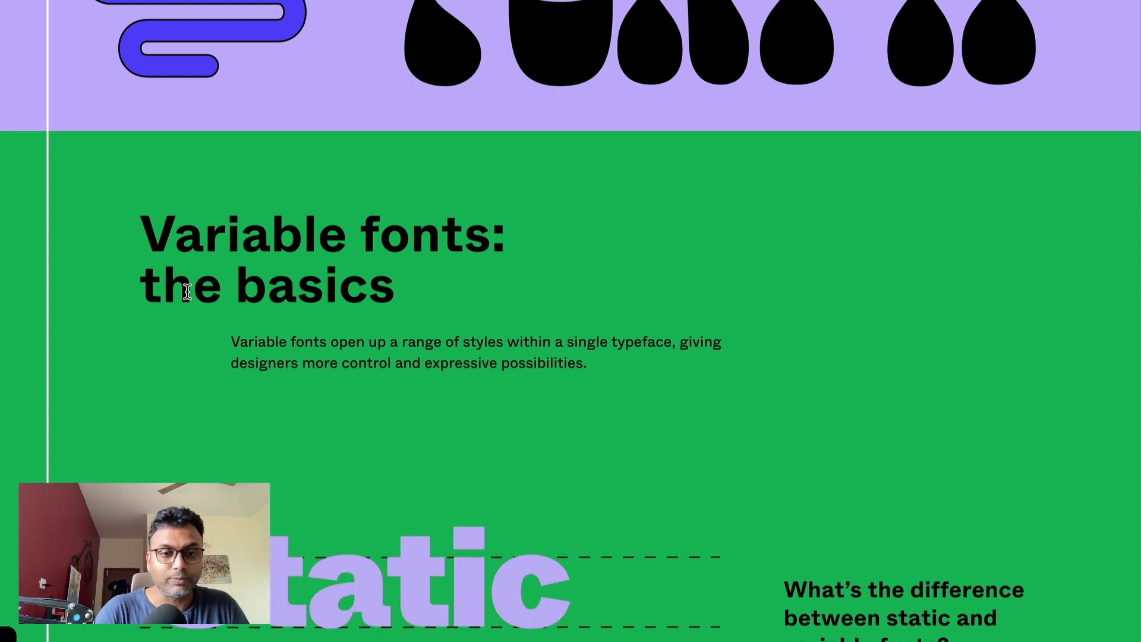
Switch the Static demo word to Regular, then to Black weight
scroll(187, 291, "down", 5)
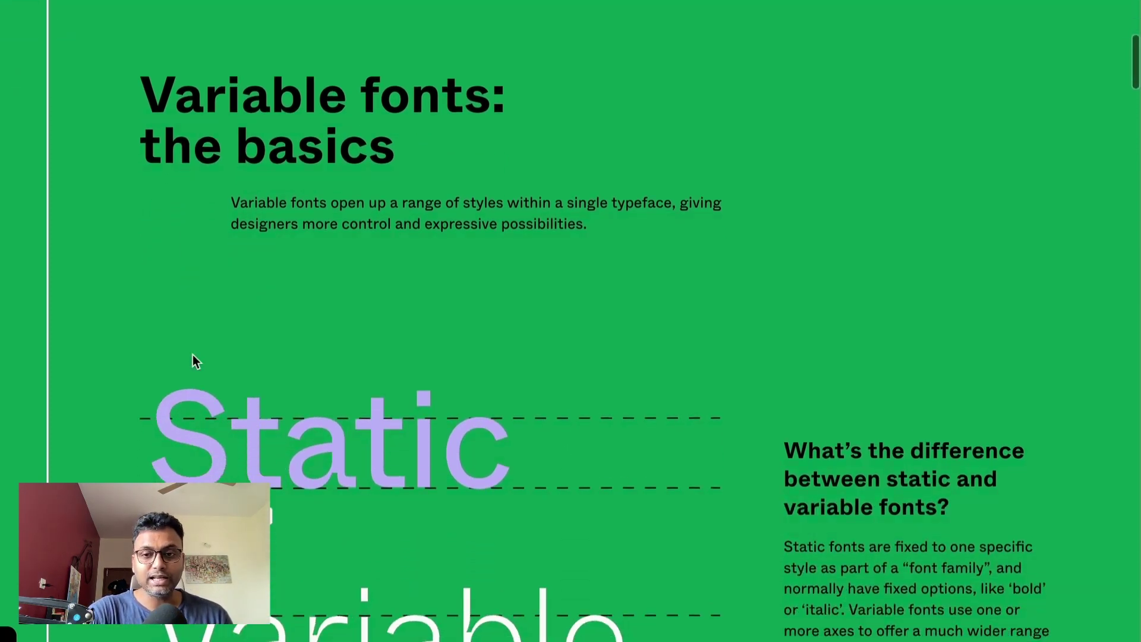
scroll(181, 354, "down", 1)
left_click(221, 284)
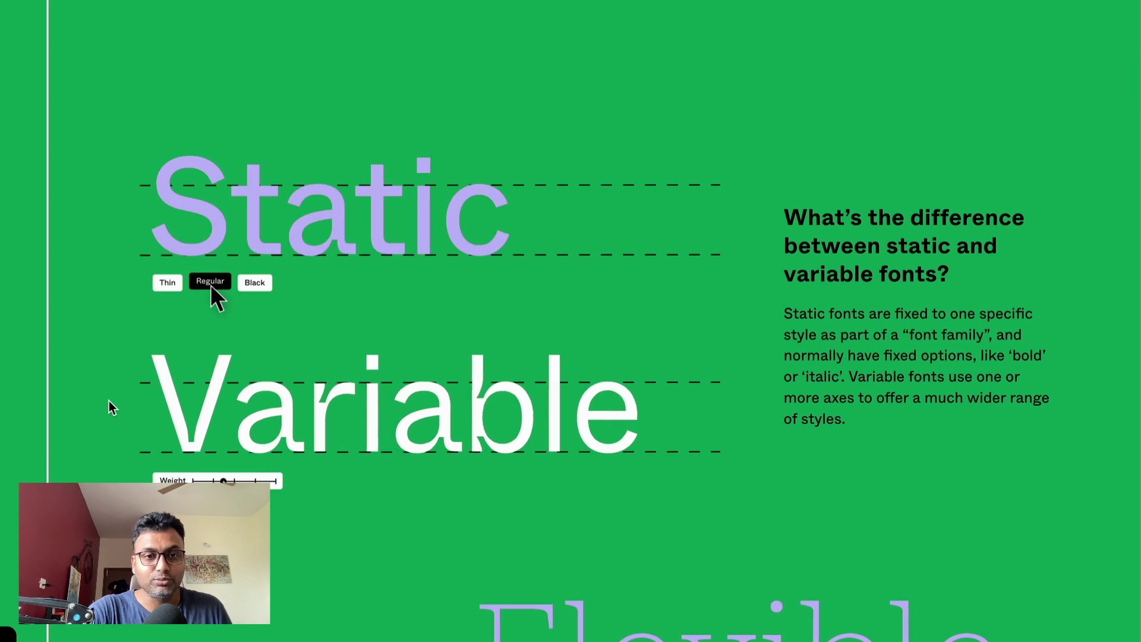
left_click(256, 283)
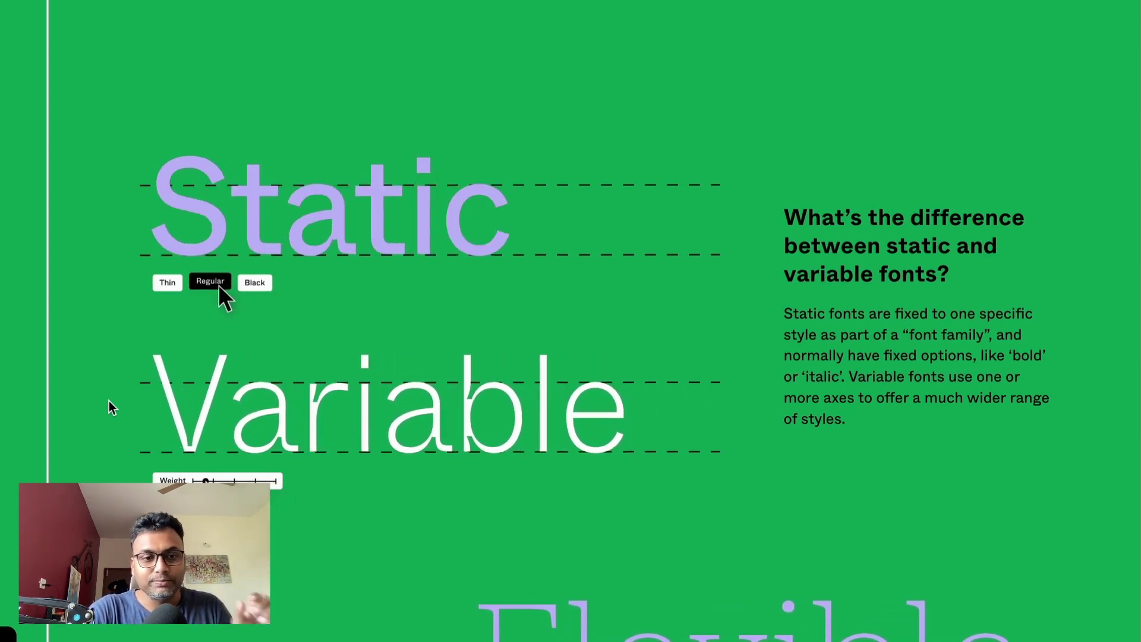
Scroll down to the 'What is an axis?' and axis-type demos
scroll(109, 402, "down", 8)
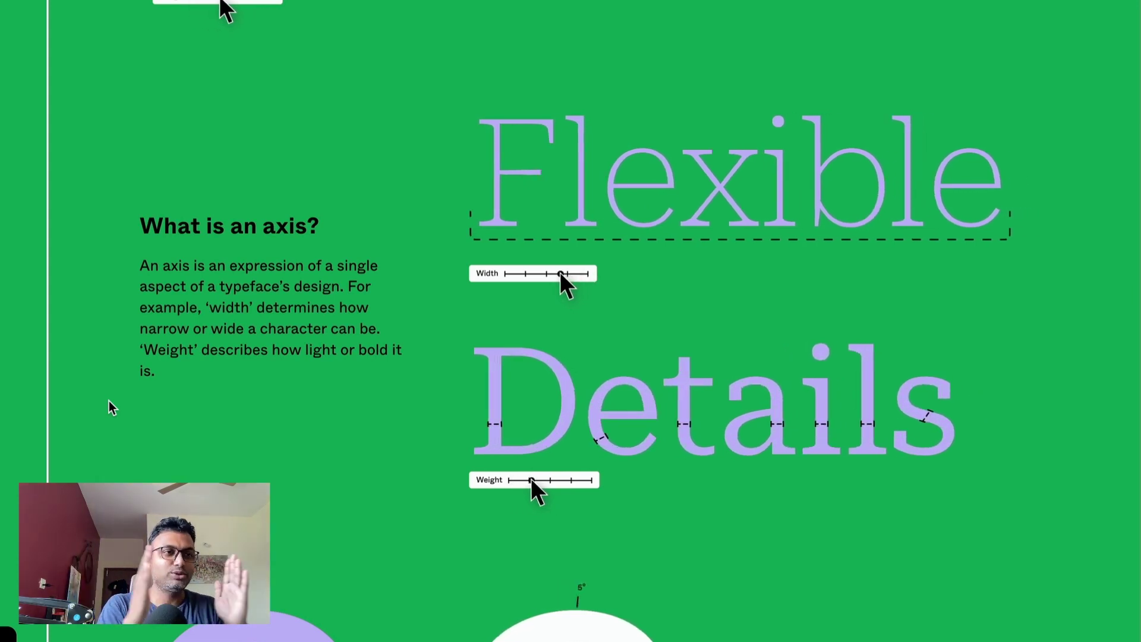
scroll(109, 400, "down", 4)
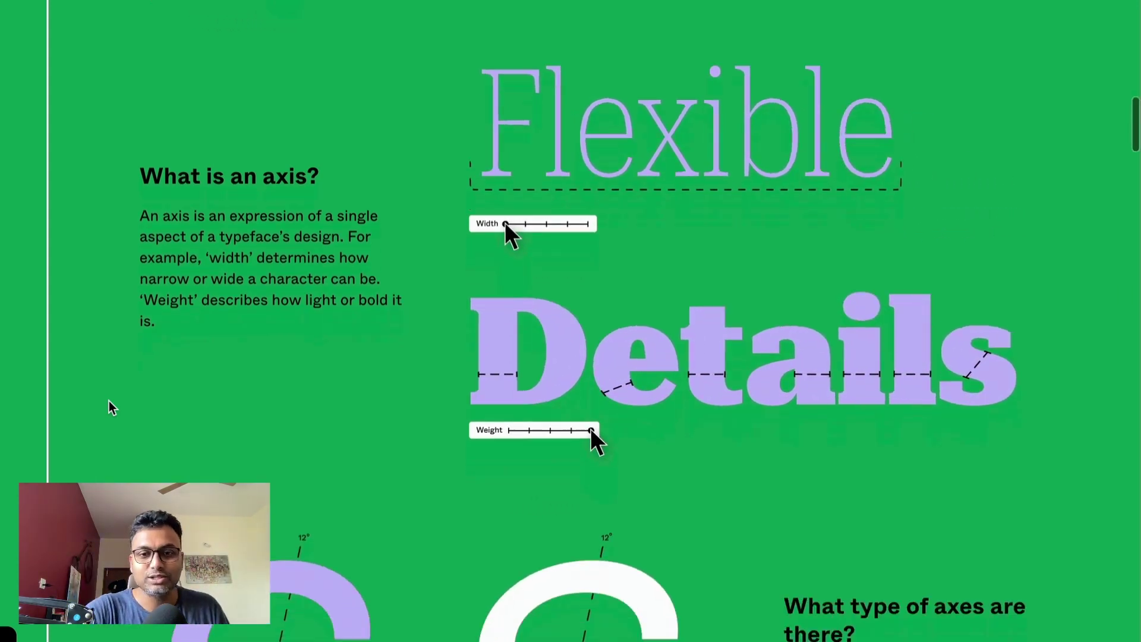
scroll(109, 400, "down", 1)
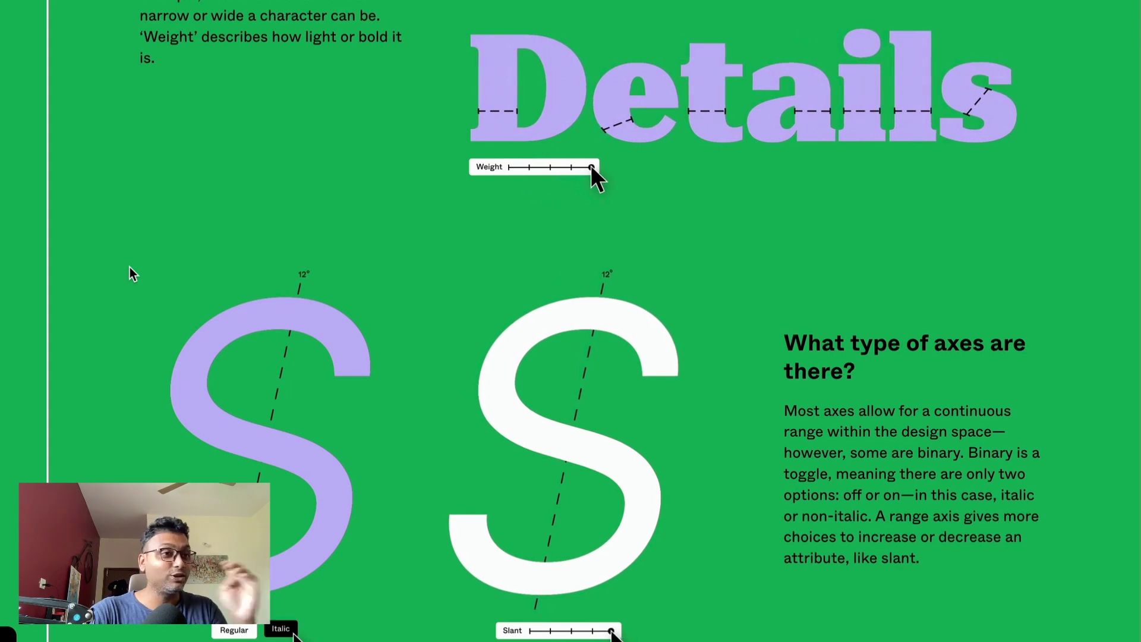
scroll(129, 273, "down", 1)
scroll(130, 273, "down", 5)
scroll(129, 273, "down", 3)
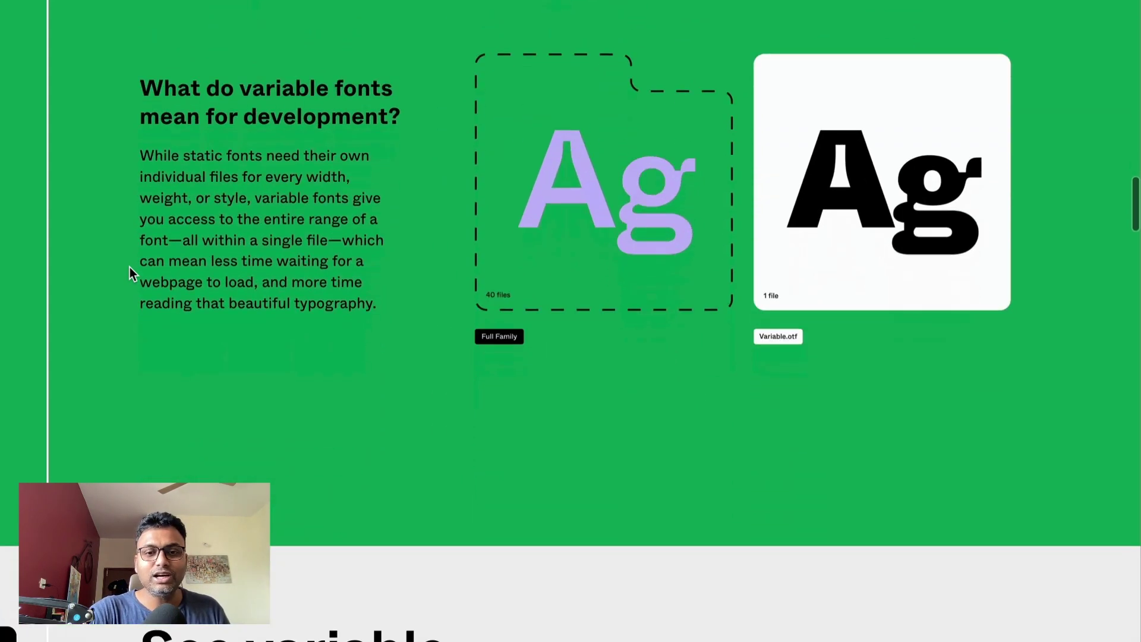
scroll(130, 274, "down", 3)
scroll(130, 274, "down", 3)
scroll(130, 272, "down", 3)
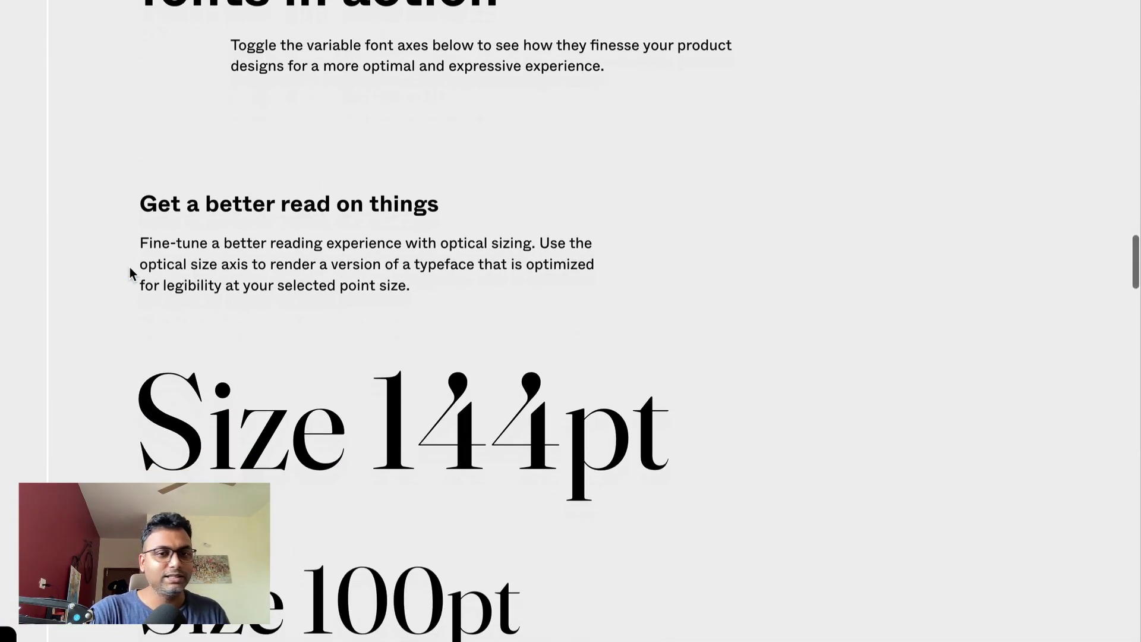
scroll(130, 272, "down", 2)
scroll(129, 272, "down", 5)
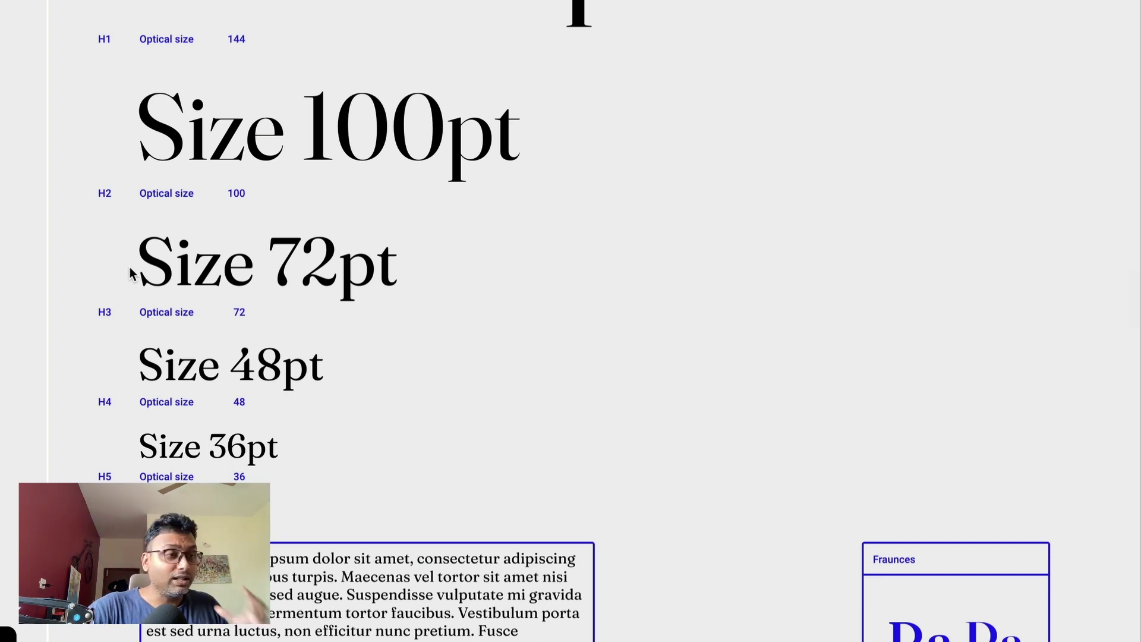
scroll(131, 274, "down", 5)
scroll(131, 274, "down", 4)
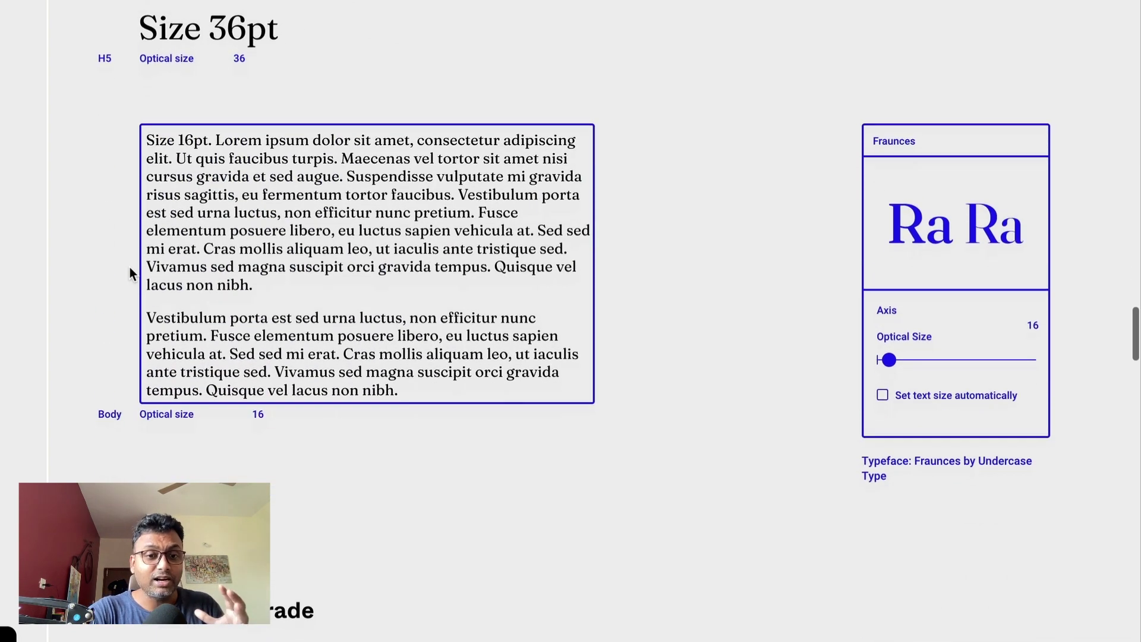
scroll(131, 274, "down", 1)
scroll(131, 273, "down", 3)
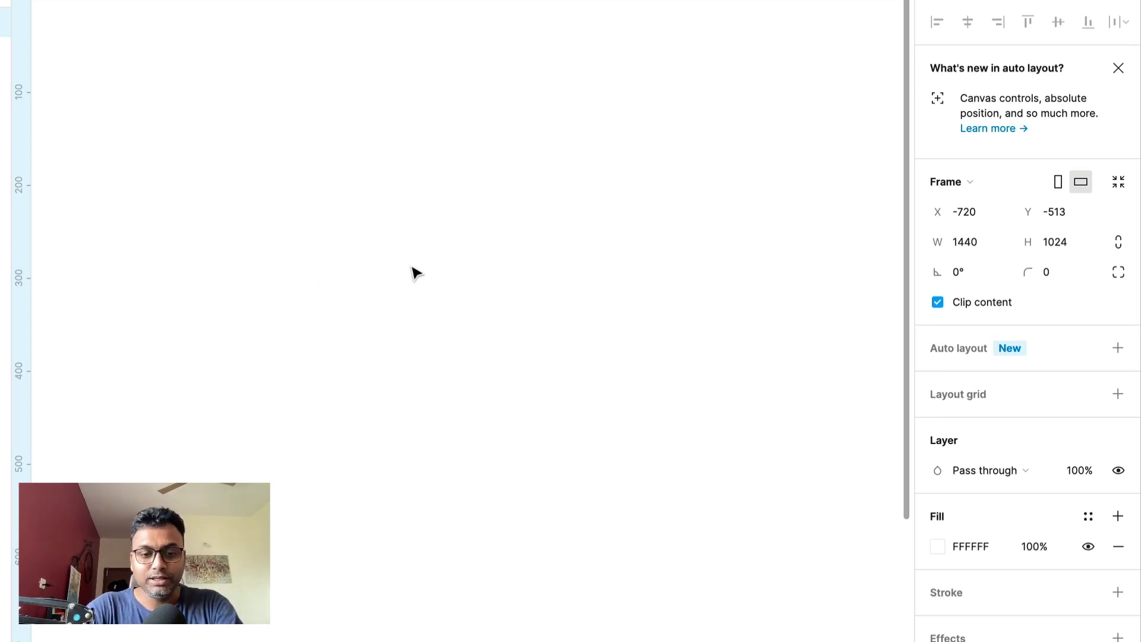
Create the 'This is Text' text layer and move it up-left to X 435, Y 225
left_click(350, 235)
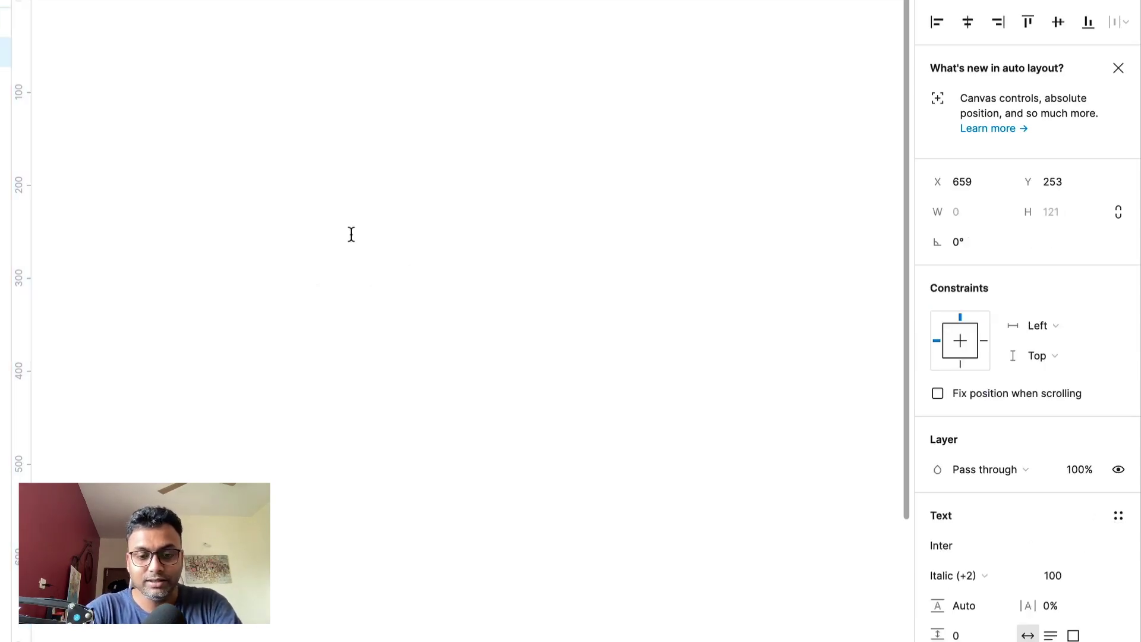
type("This is ")
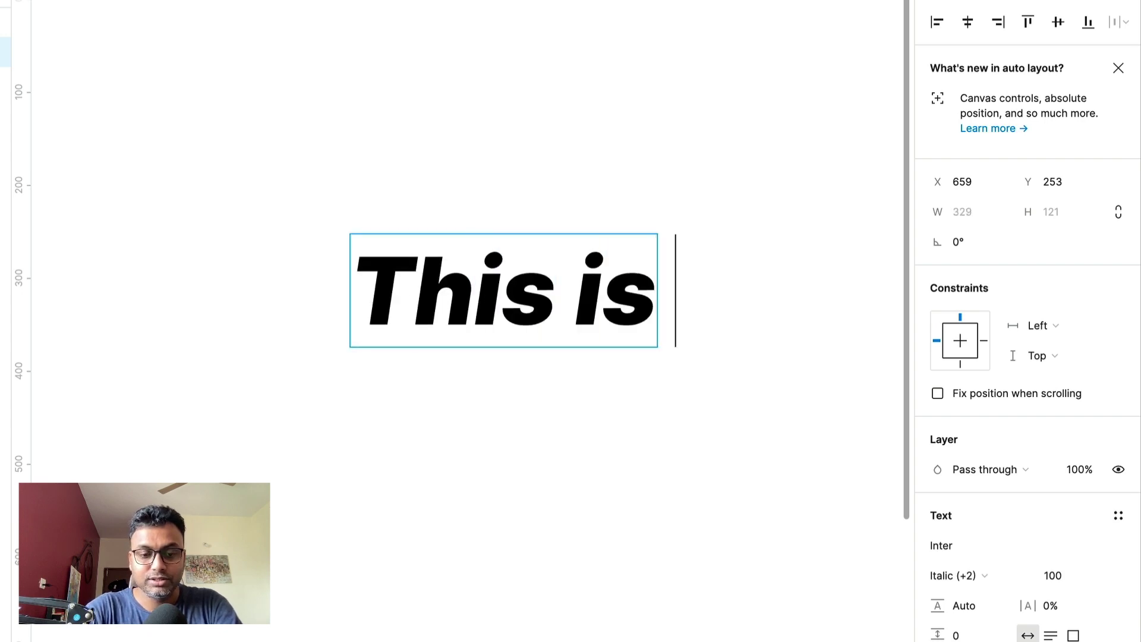
type("Text")
key("Escape")
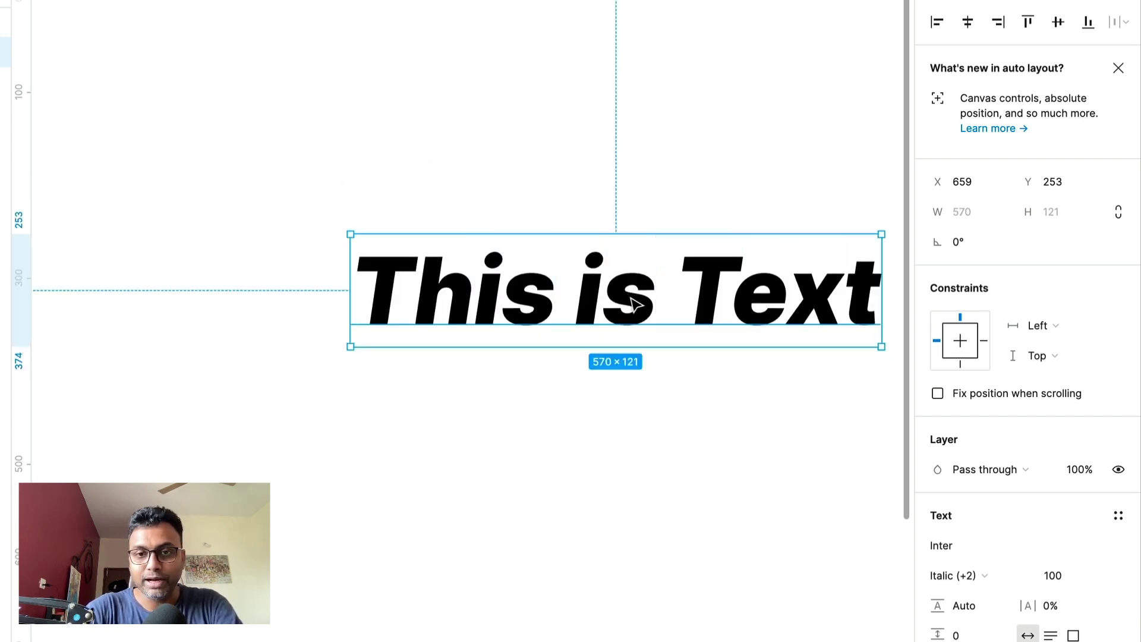
left_click_drag(632, 304, 423, 278)
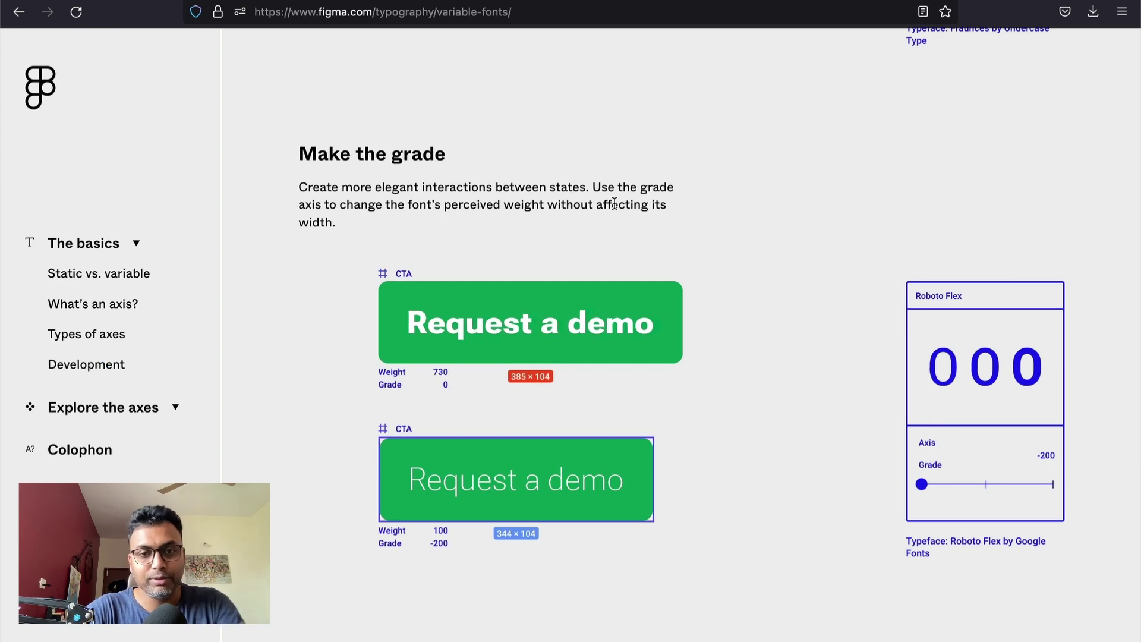
Scroll through the Figma variable fonts article to its resources list
scroll(614, 203, "down", 8)
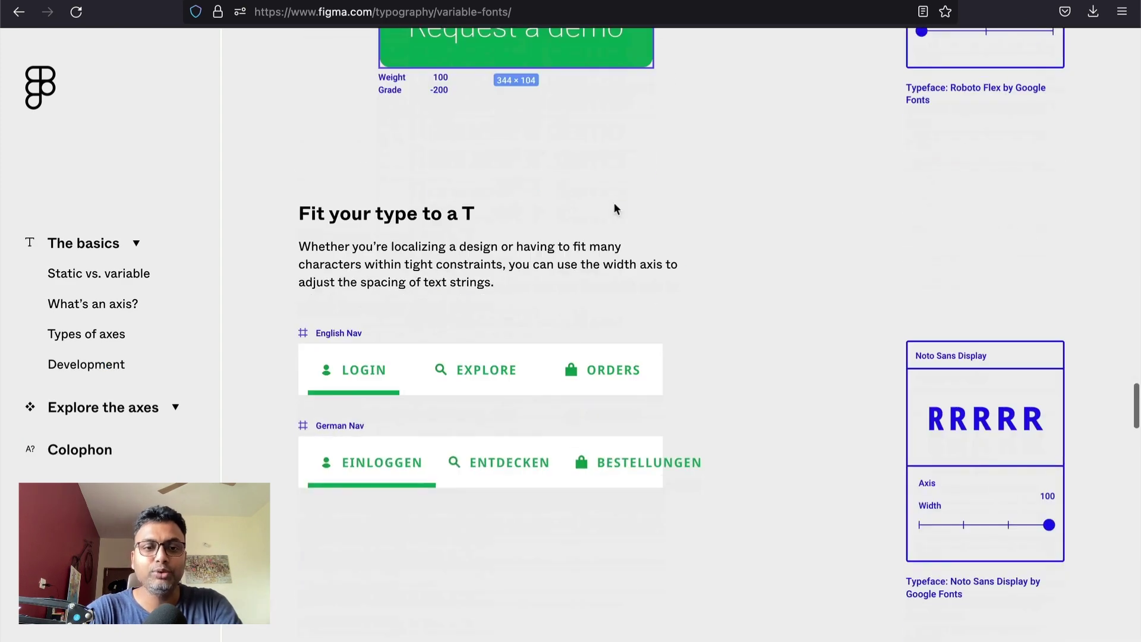
scroll(614, 203, "down", 10)
scroll(613, 205, "down", 15)
scroll(614, 205, "down", 5)
scroll(614, 205, "up", 5)
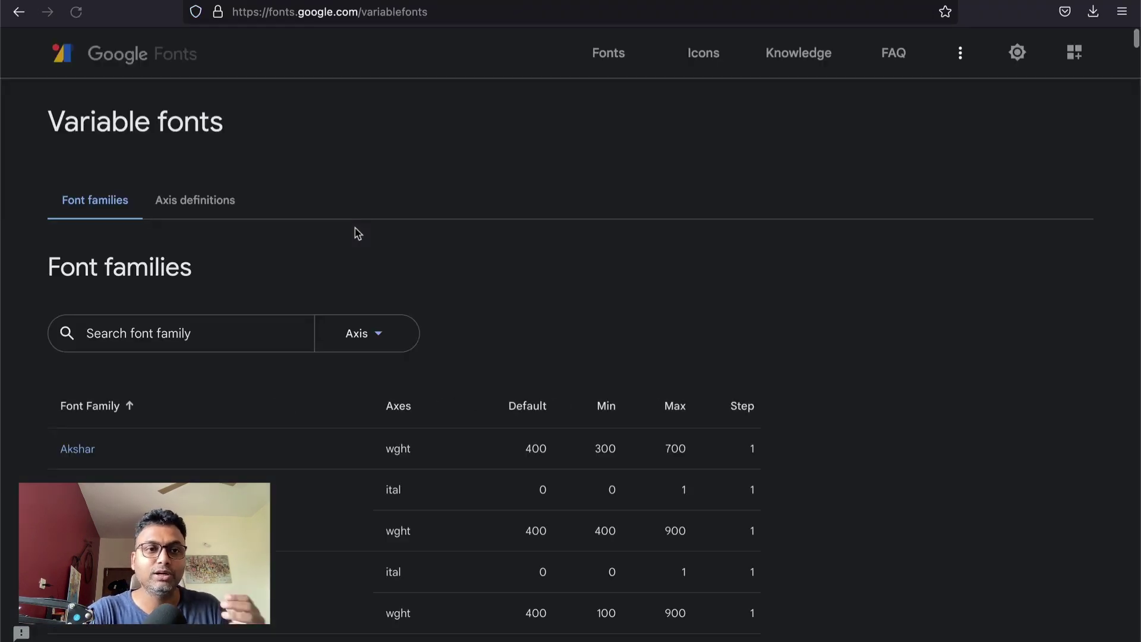
Scroll the Google Fonts family table from Akshar down to the Arimo row
scroll(357, 233, "down", 4)
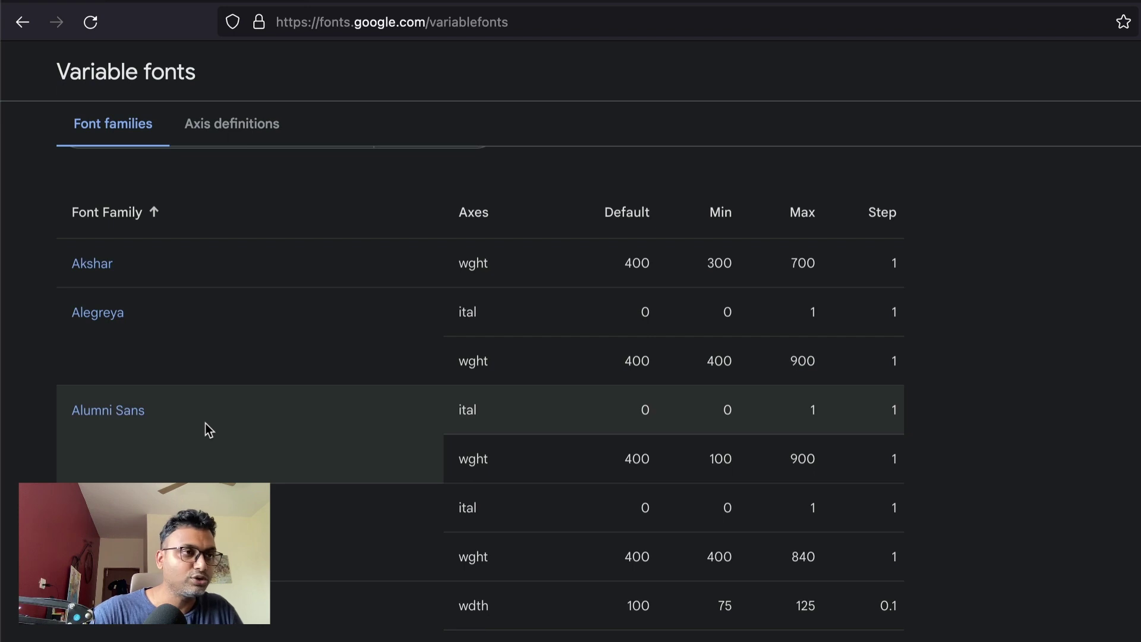
scroll(115, 455, "down", 1)
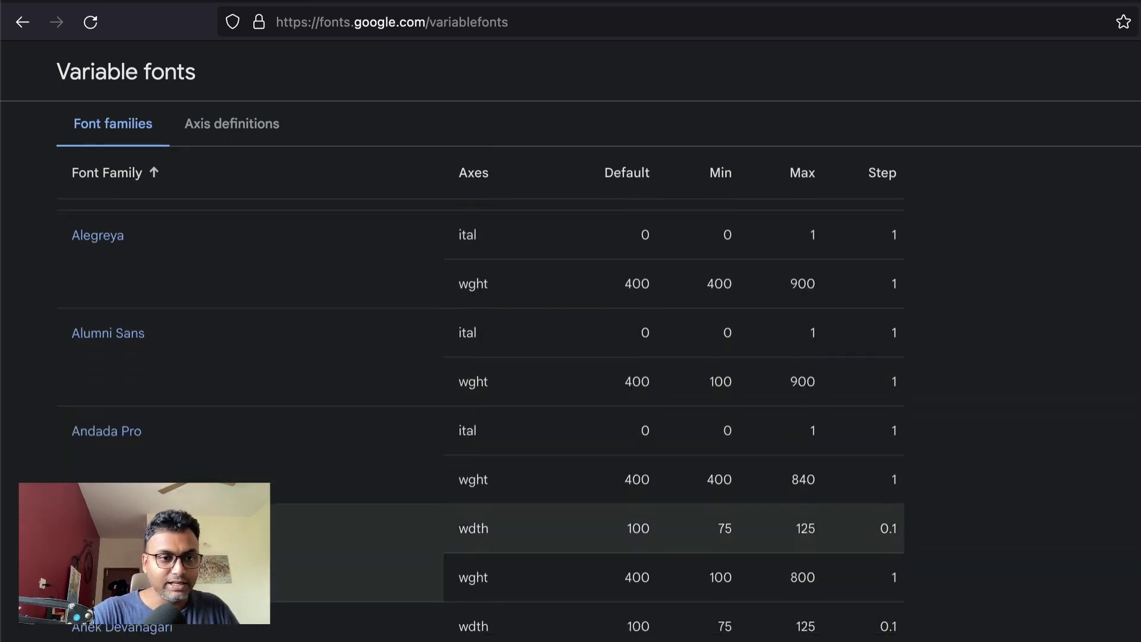
scroll(115, 456, "down", 2)
scroll(115, 455, "down", 2)
scroll(115, 455, "down", 5)
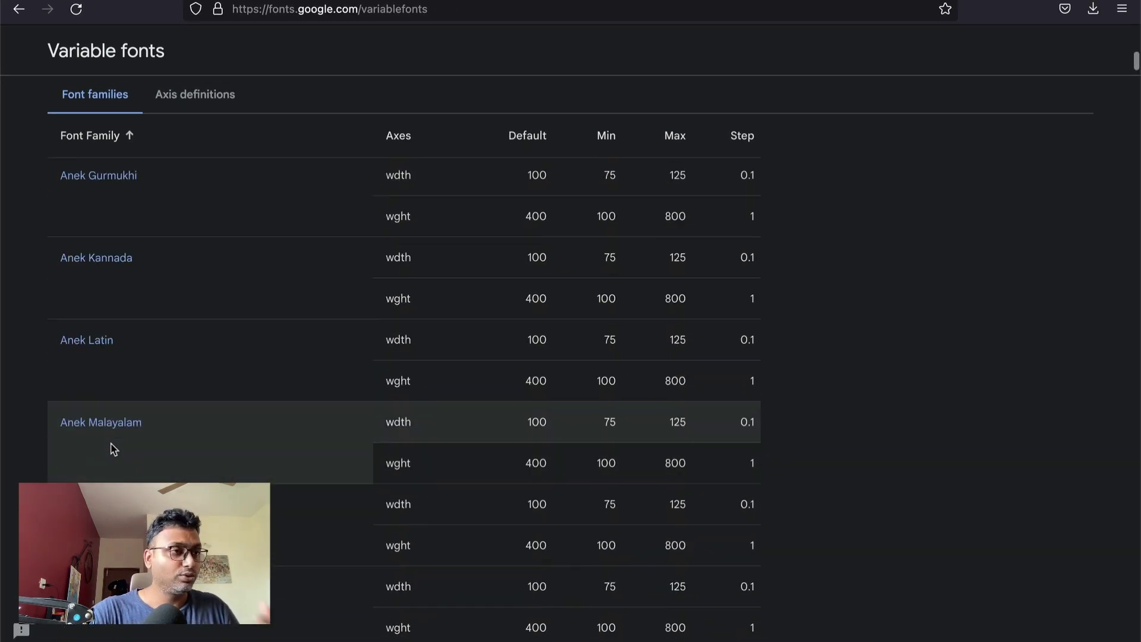
scroll(114, 449, "down", 1)
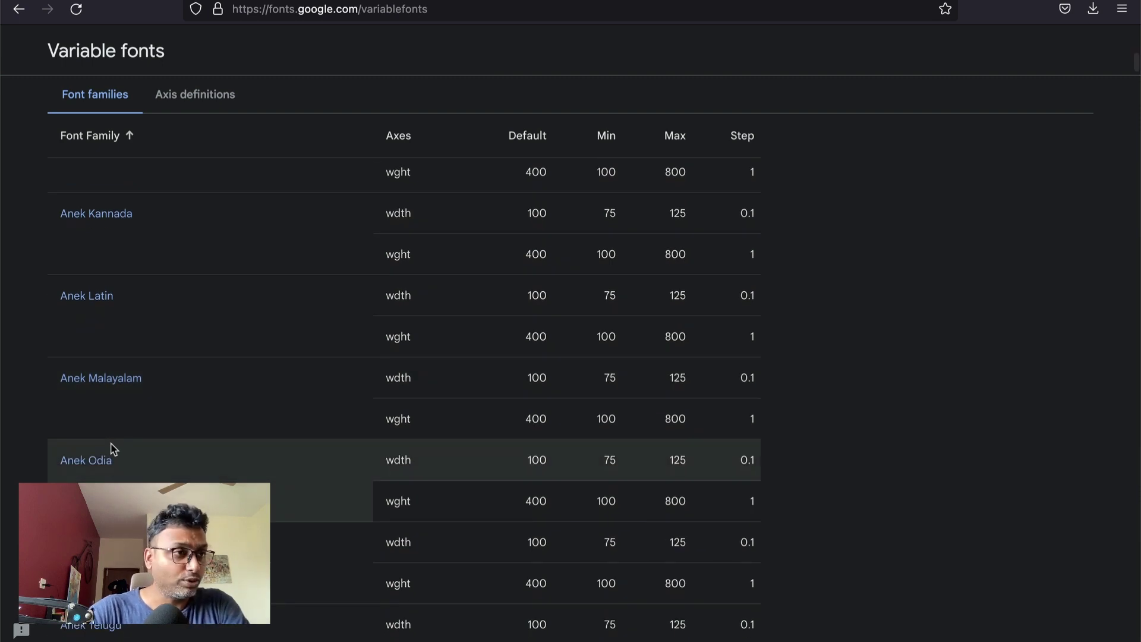
scroll(132, 378, "up", 2)
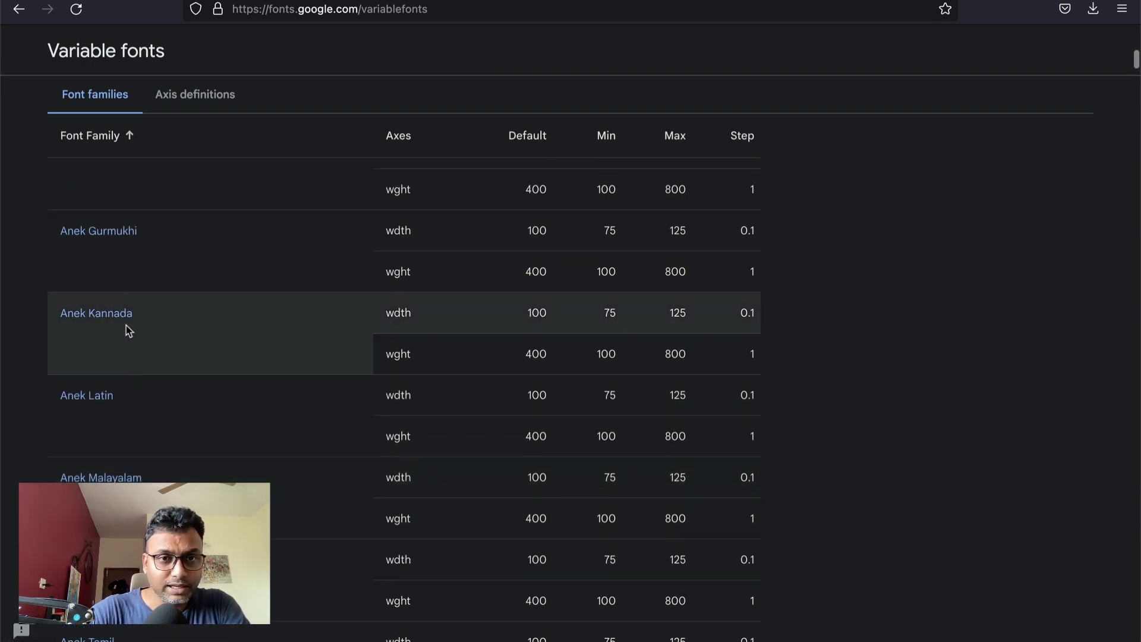
scroll(67, 279, "down", 15)
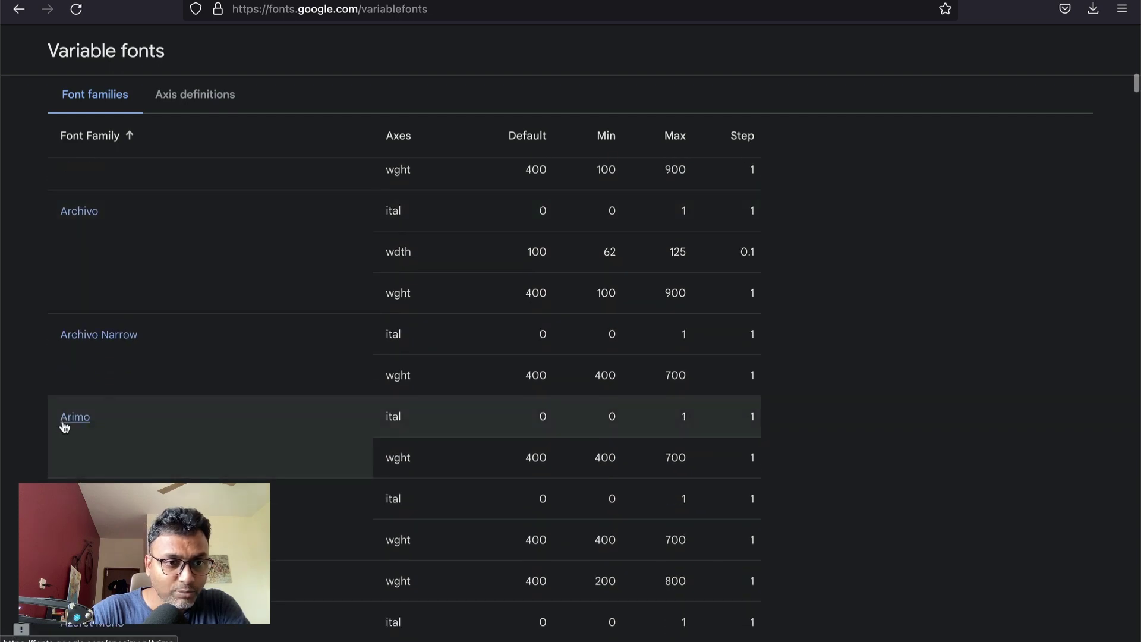
Open Arimo's specimen page from the Font families table
left_click(70, 420)
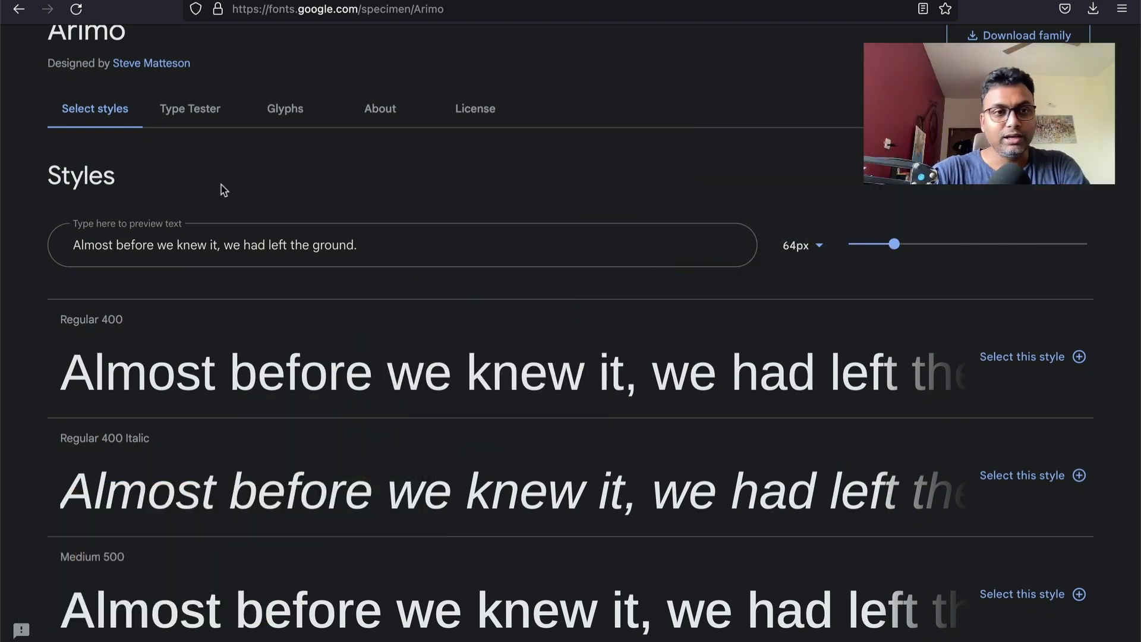
scroll(222, 190, "up", 1)
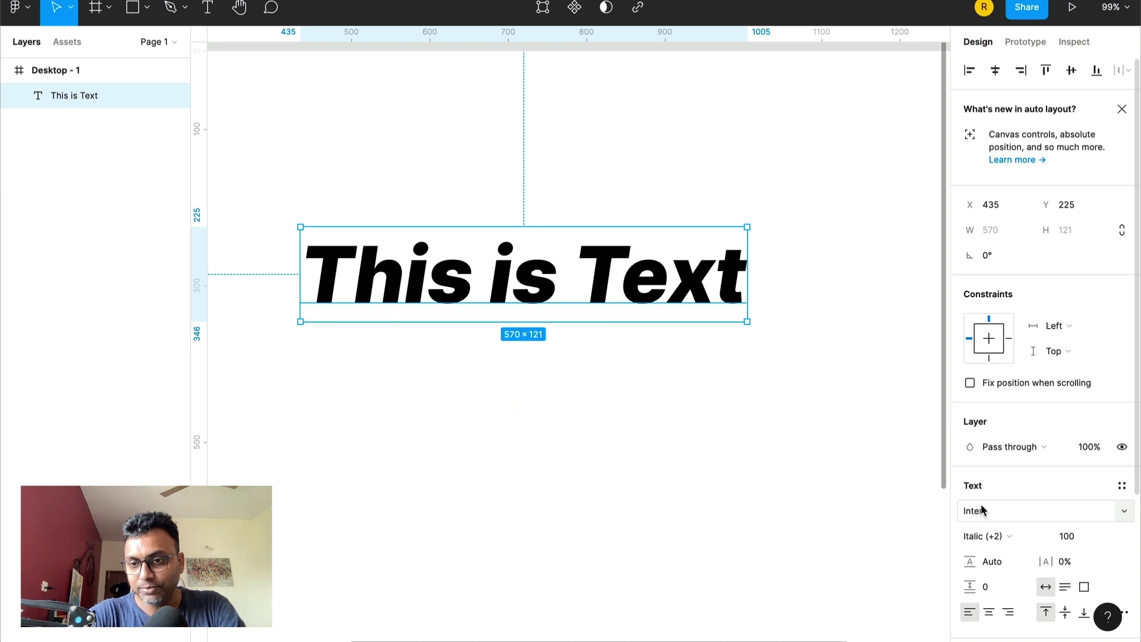
Change the text's font family from Inter to Arimo, giving Arimo Bold Italic
scroll(982, 476, "down", 5)
left_click(976, 301)
type("Arima Madurai")
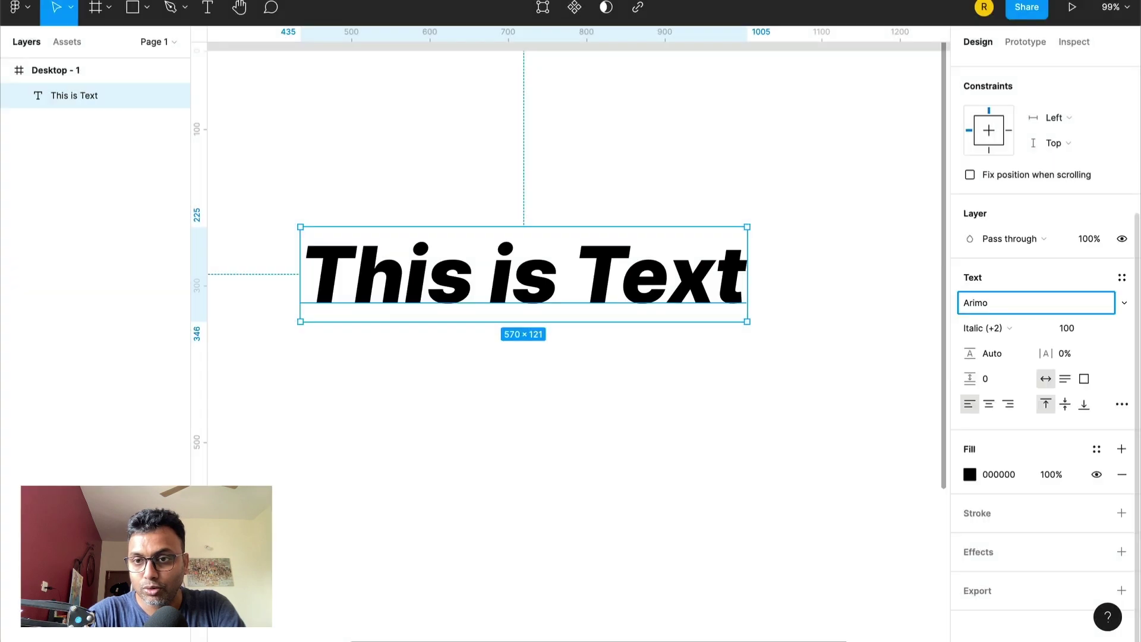
key("Return")
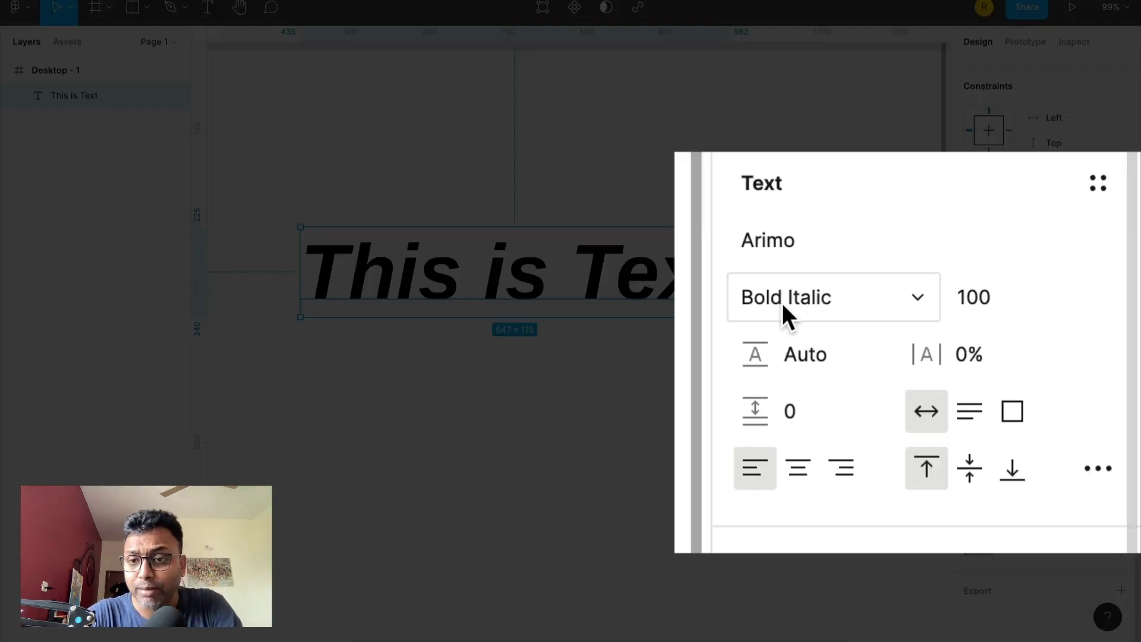
left_click(781, 300)
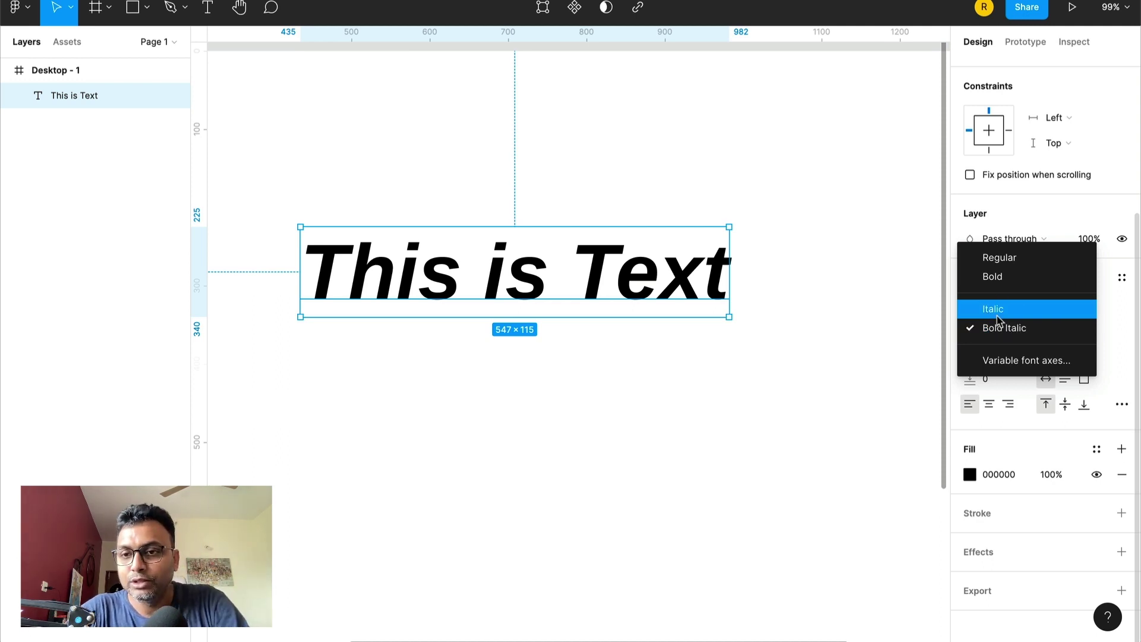
Set the text style to Arimo Regular, keeping it after zooming in
left_click(1000, 257)
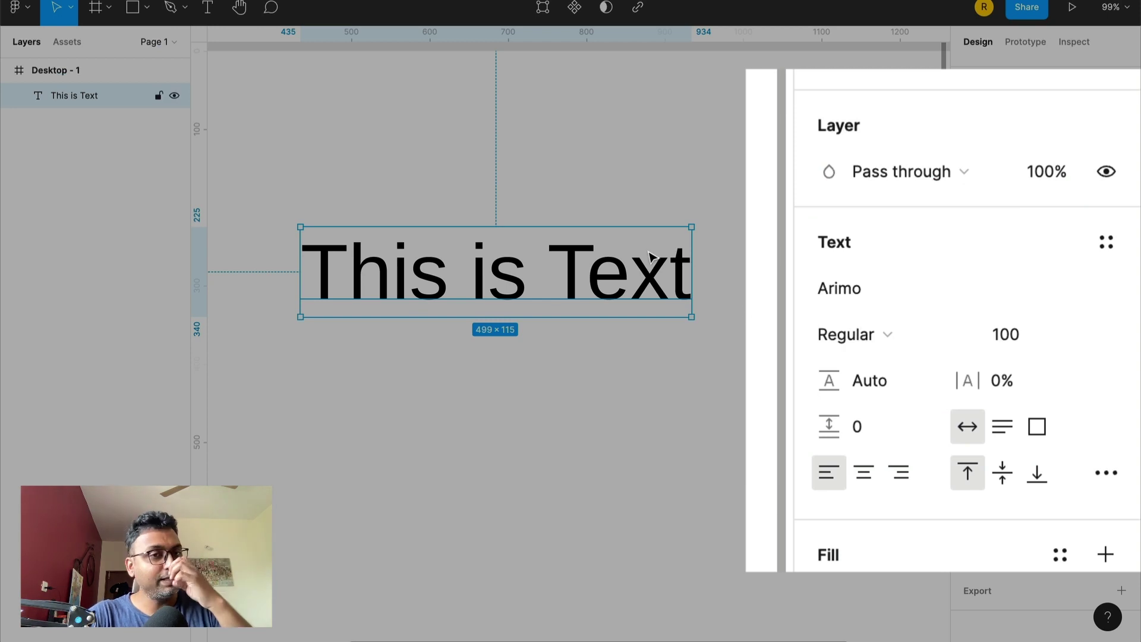
scroll(652, 257, "up", 5)
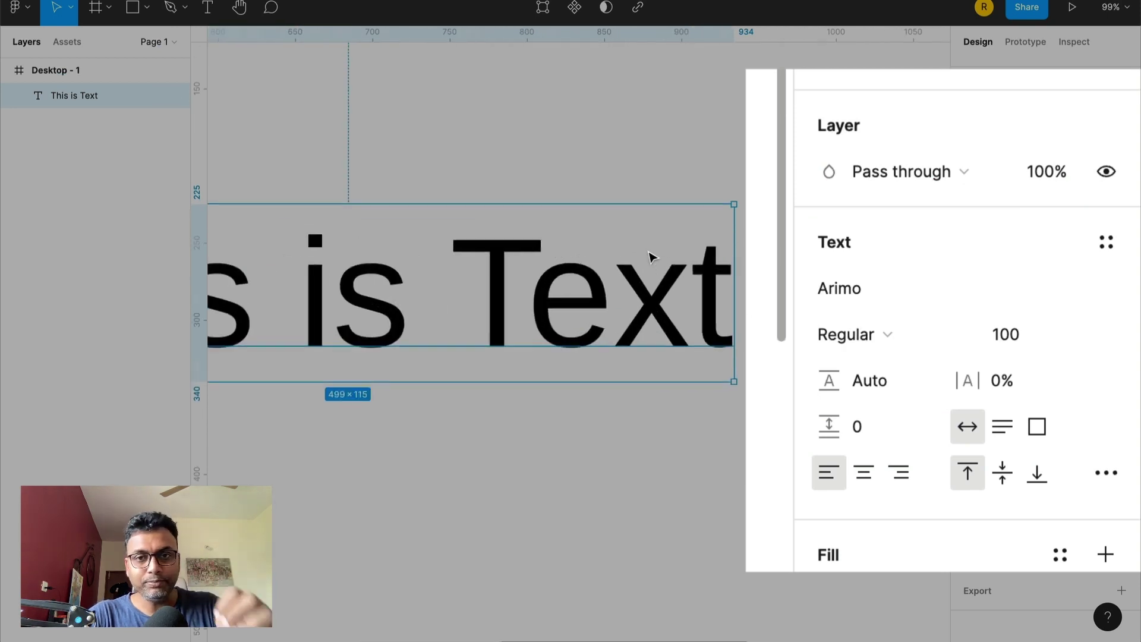
scroll(606, 335, "left", 4)
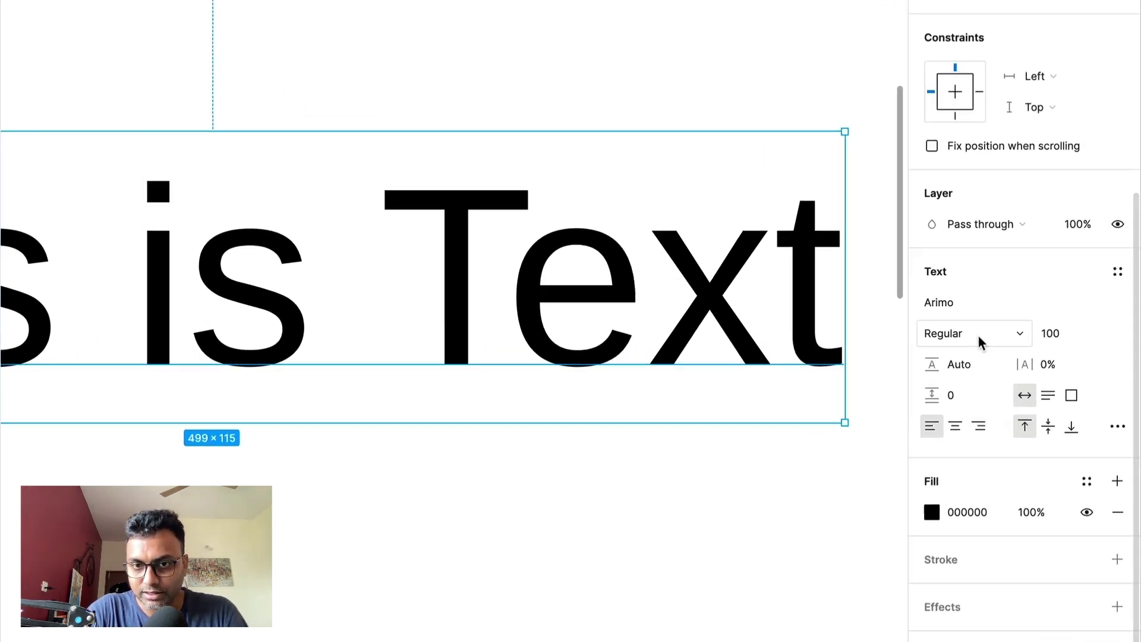
left_click(959, 347)
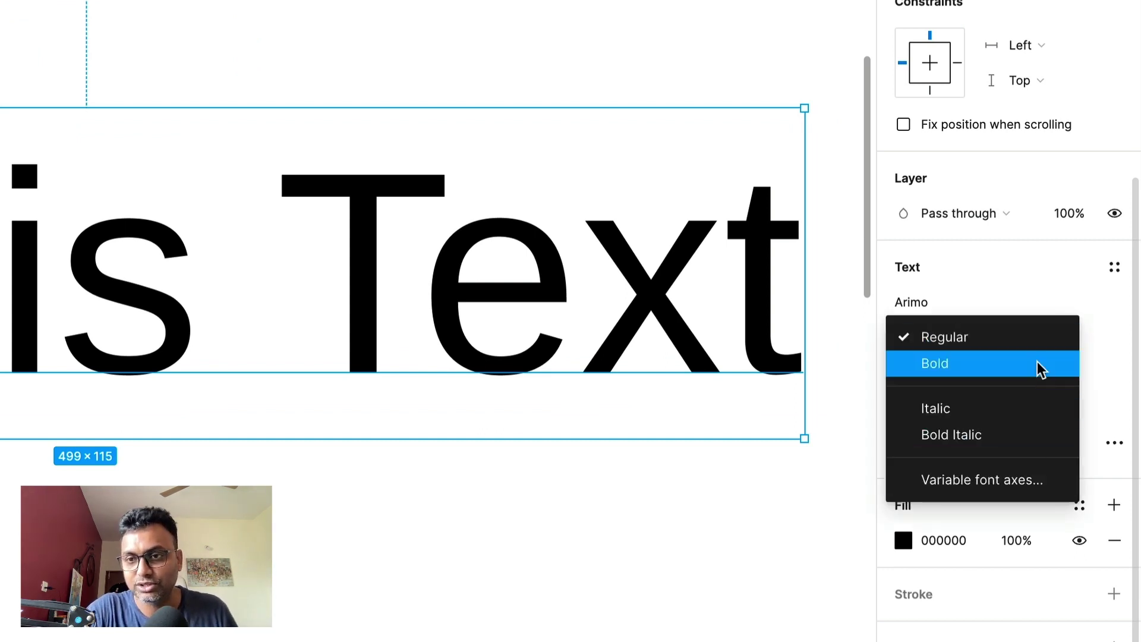
left_click(1031, 294)
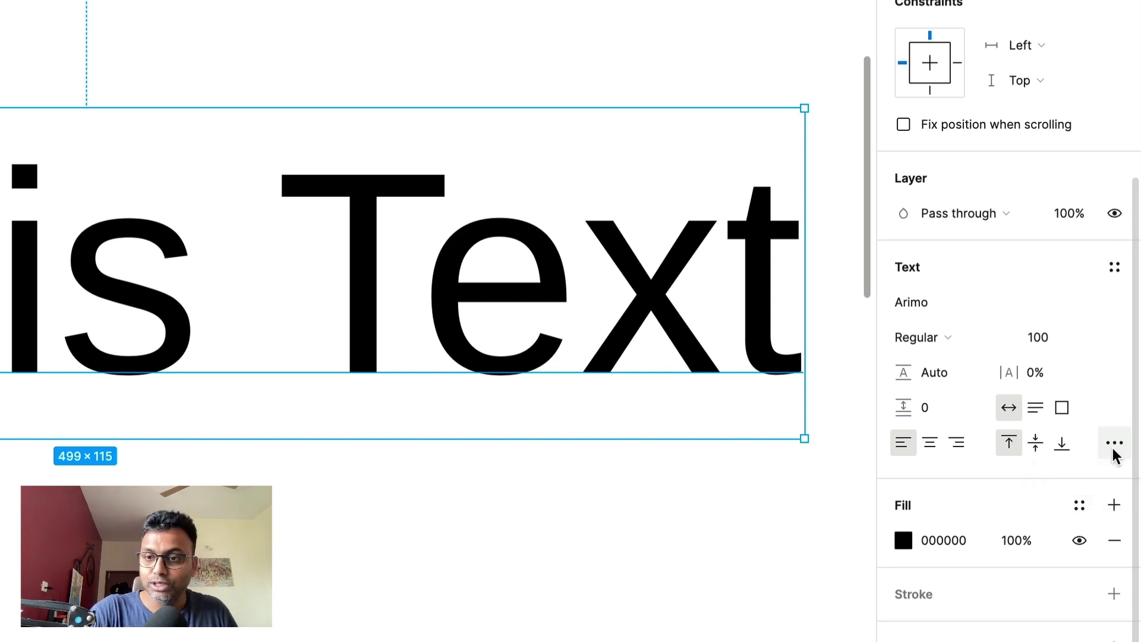
In Type settings' Variable tab, try Weight around 575, then return to 400
left_click(1113, 455)
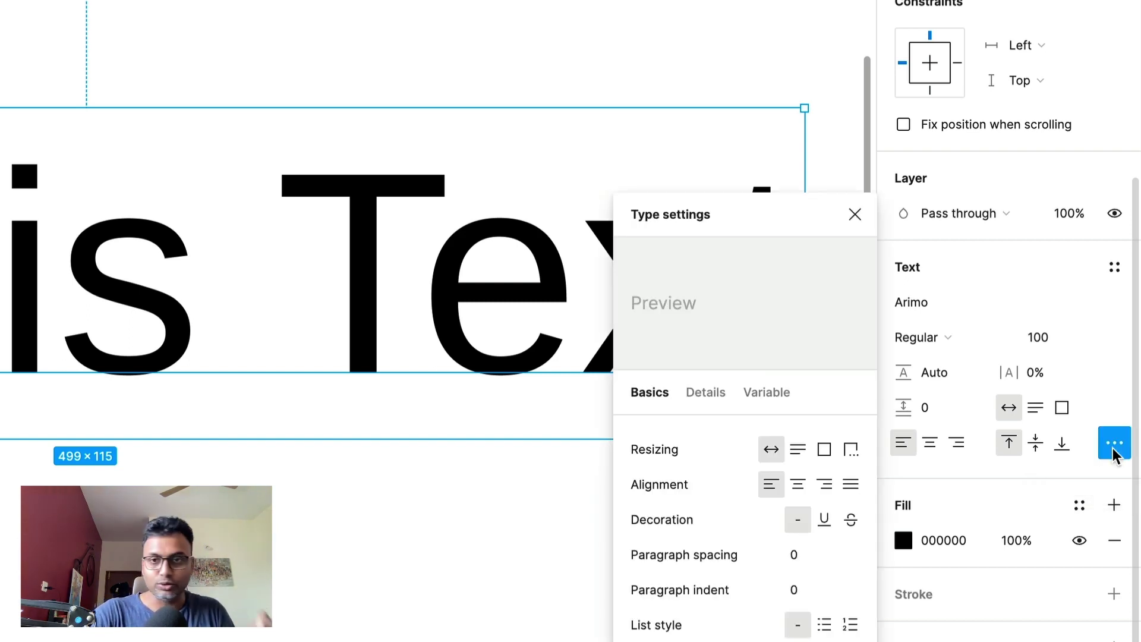
left_click(782, 389)
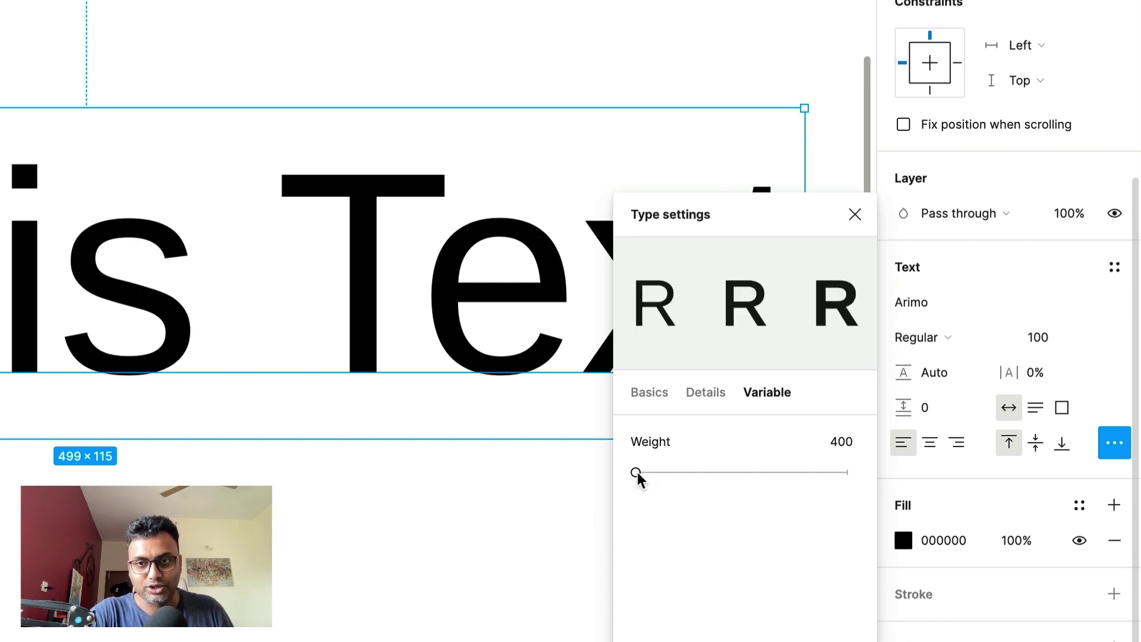
mouse_move(636, 473)
left_mouse_down()
mouse_move(802, 466)
mouse_move(665, 471)
mouse_move(771, 477)
mouse_move(675, 476)
mouse_move(743, 471)
mouse_move(769, 454)
mouse_move(797, 453)
mouse_move(766, 467)
mouse_move(638, 472)
mouse_move(761, 473)
mouse_move(716, 468)
left_mouse_up()
mouse_move(782, 469)
left_mouse_down()
mouse_move(807, 469)
mouse_move(634, 467)
left_mouse_up()
Drag the Weight slider up through 548 and 657 to 700 (Bold)
scroll(540, 235, "up", 5)
scroll(539, 235, "up", 4)
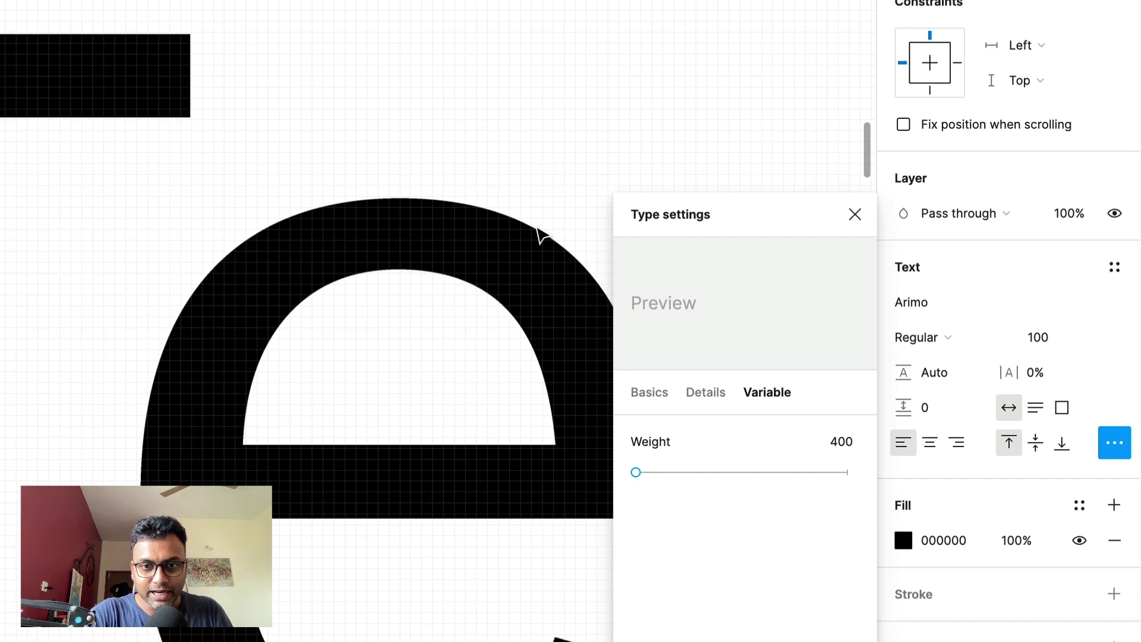
scroll(512, 309, "down", 3)
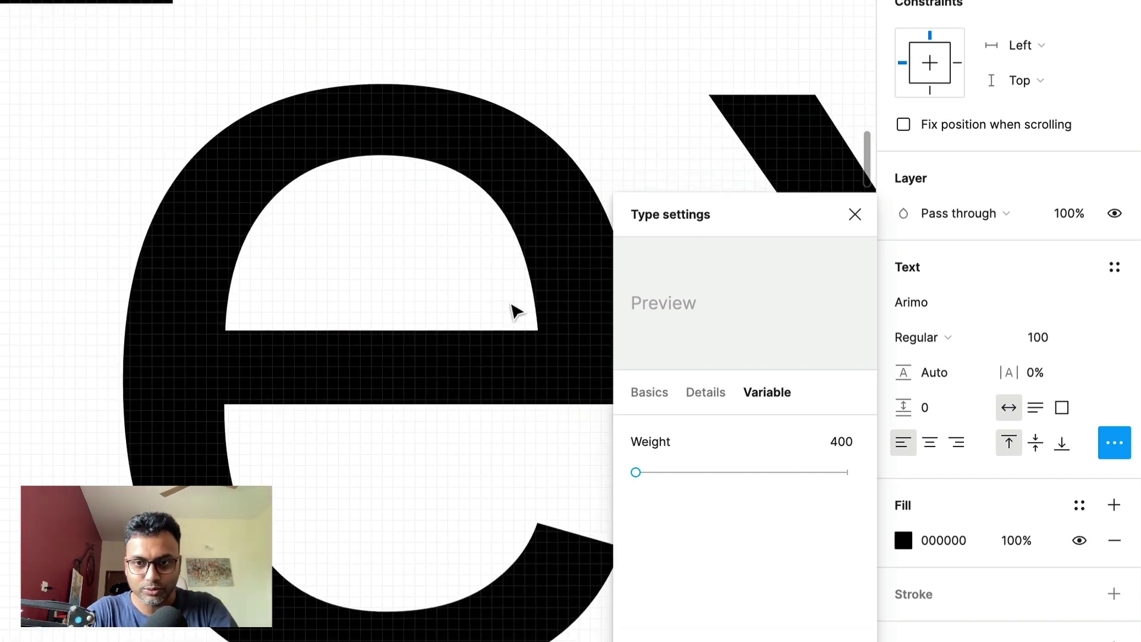
scroll(440, 345, "right", 3)
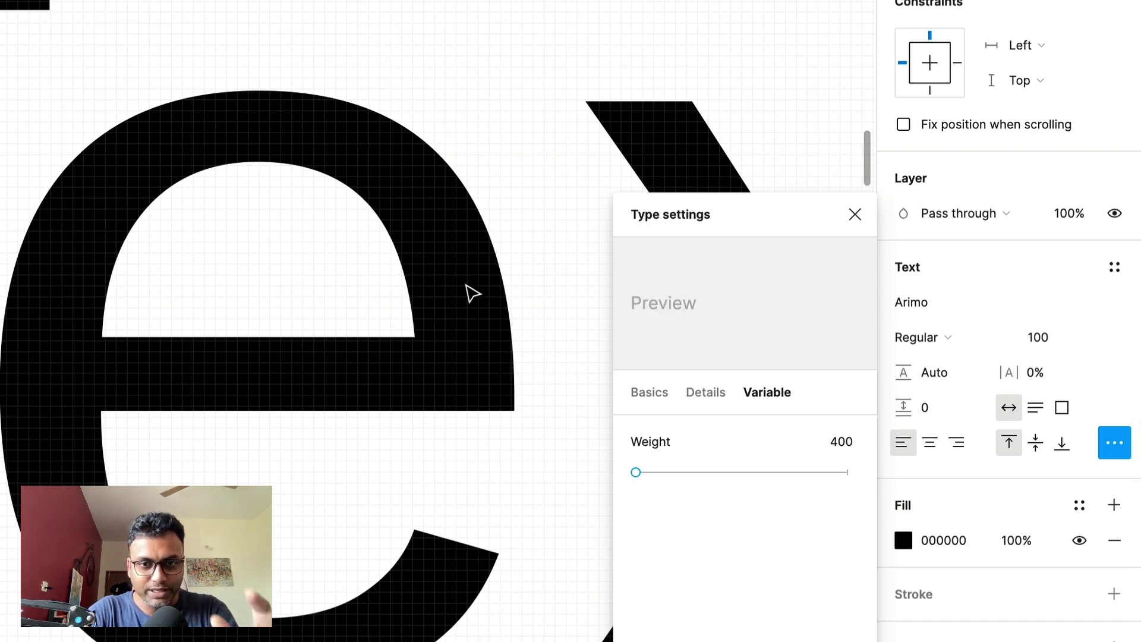
left_click_drag(643, 476, 746, 476)
scroll(492, 453, "right", 5)
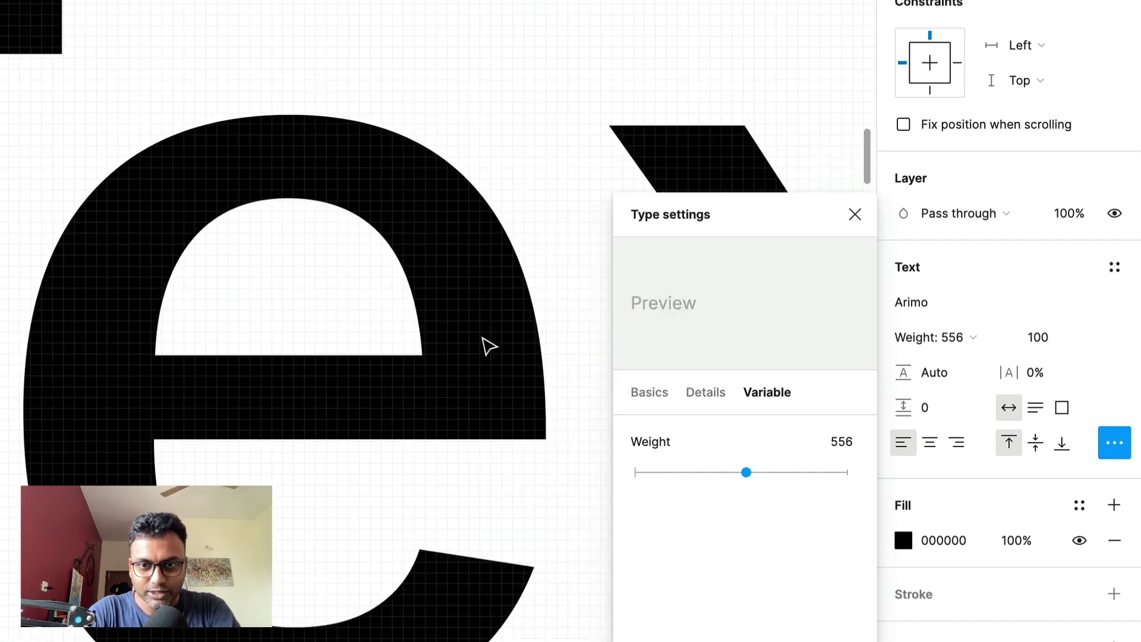
left_click_drag(746, 476, 854, 477)
scroll(527, 485, "right", 5)
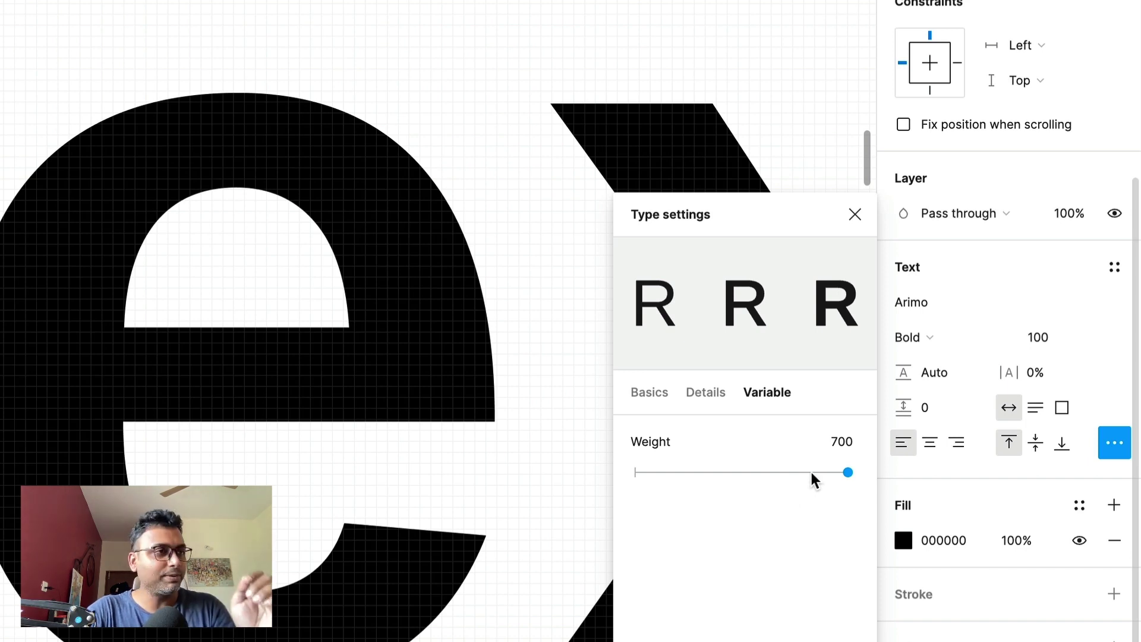
Check the Arimo font family and style list, leaving the style at Bold
left_click(933, 297)
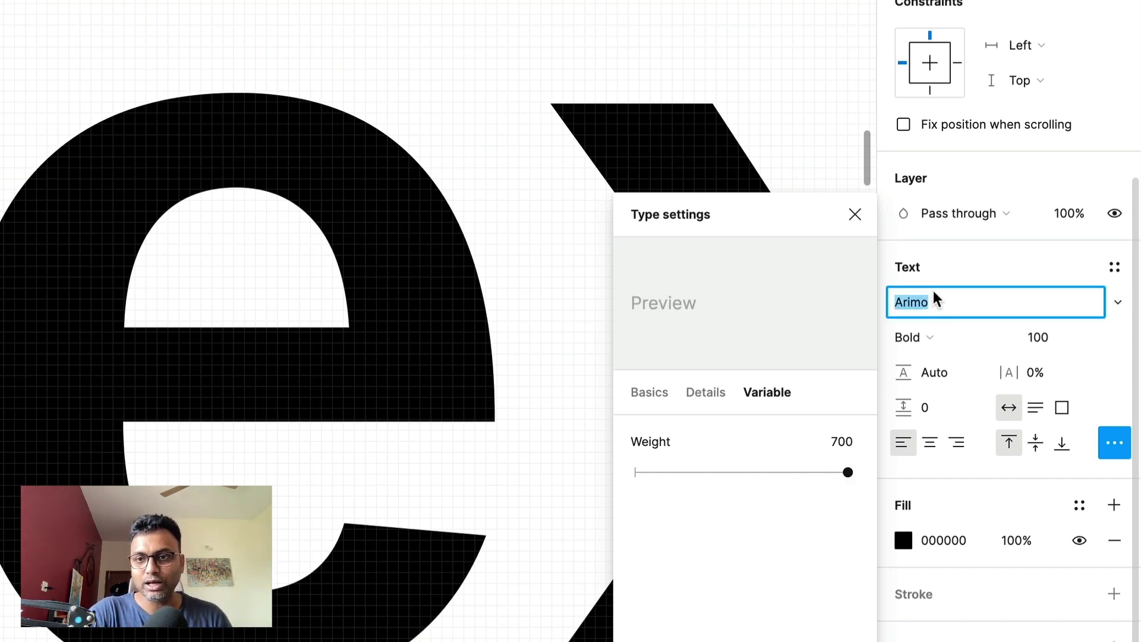
left_click(922, 339)
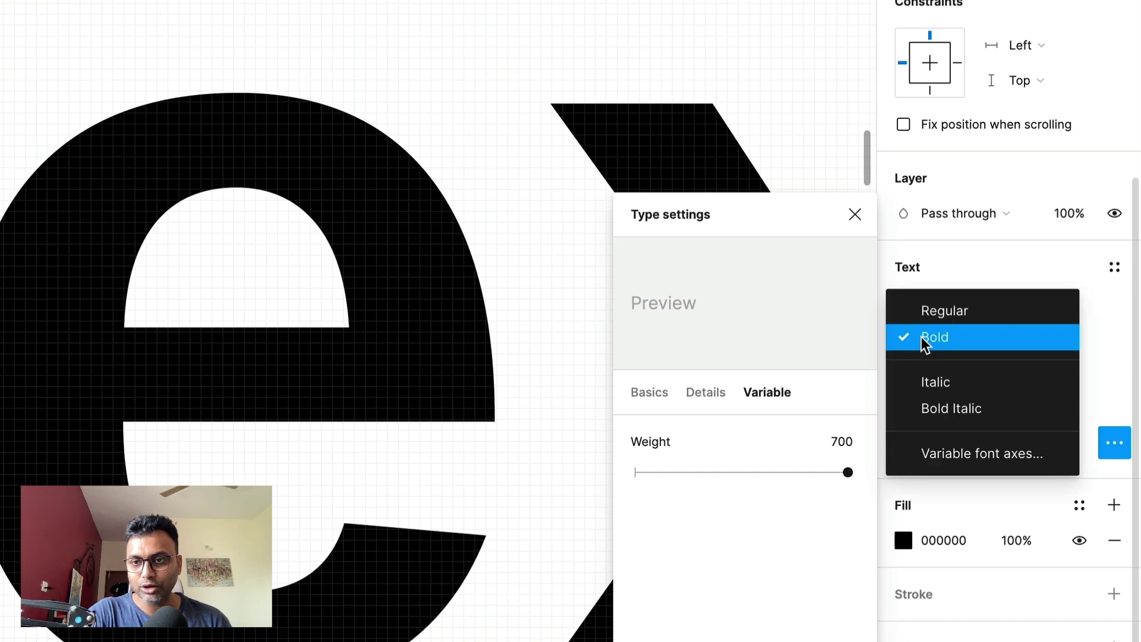
left_click(926, 343)
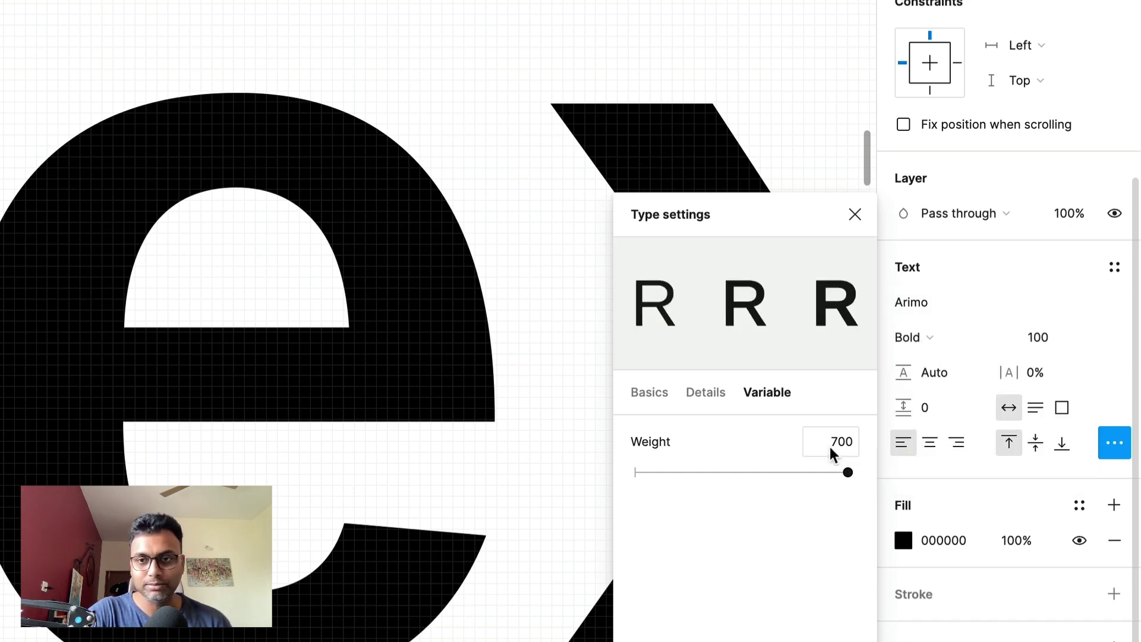
left_click(913, 338)
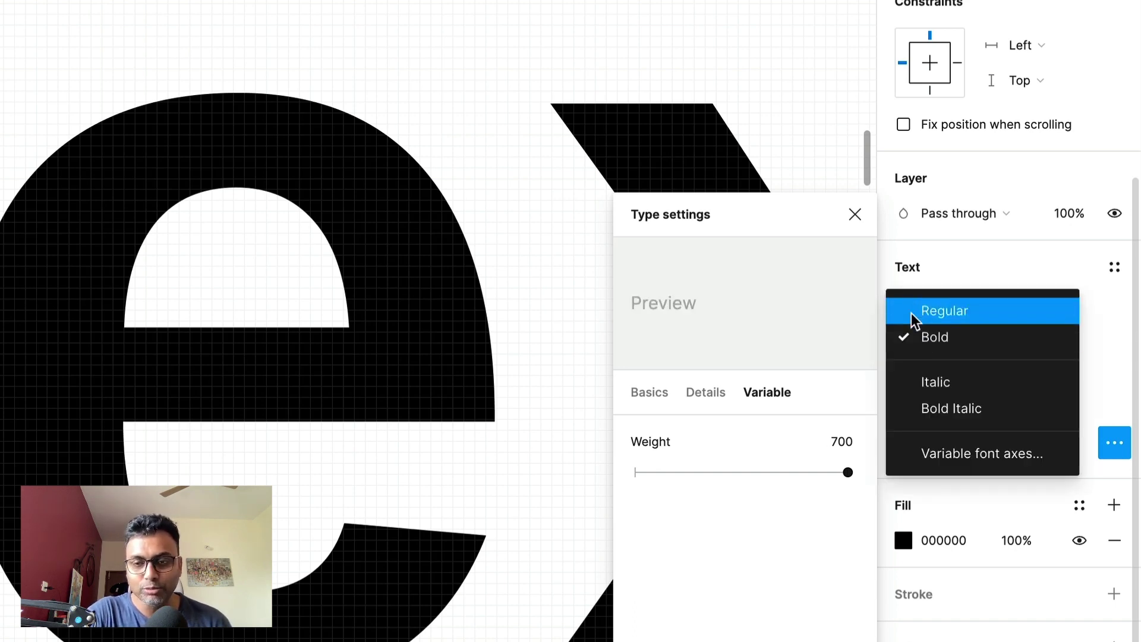
left_click(850, 472)
Lower the Variable Weight axis to 400 so the text reads Arimo Regular
left_click_drag(848, 474, 766, 473)
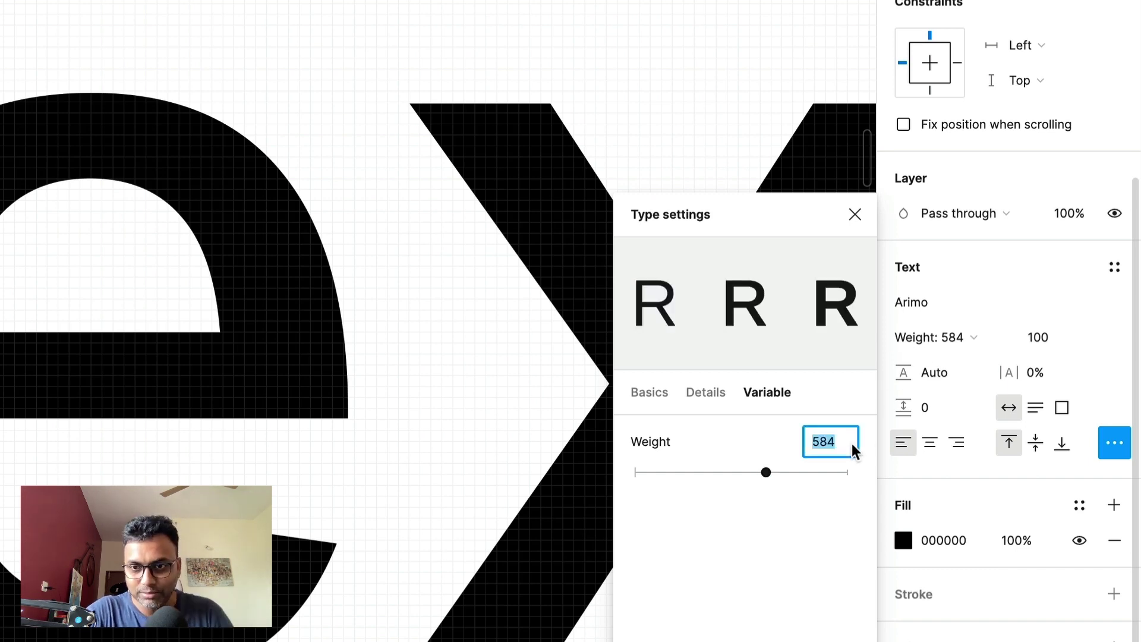
type("400")
key("Return")
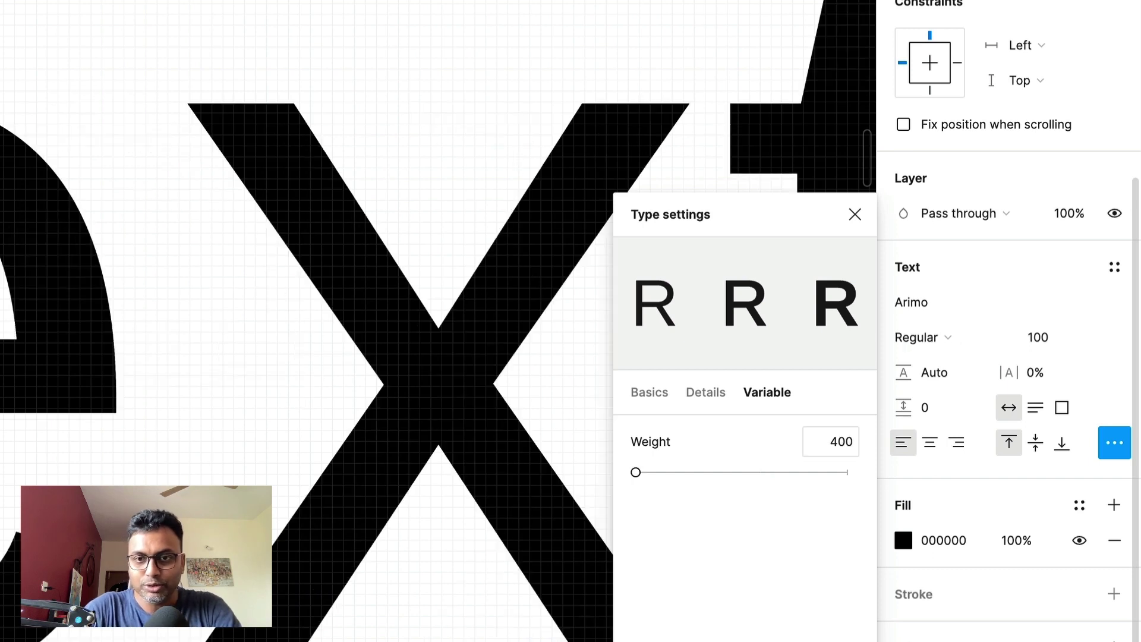
scroll(508, 400, "down", 3)
scroll(508, 399, "down", 2)
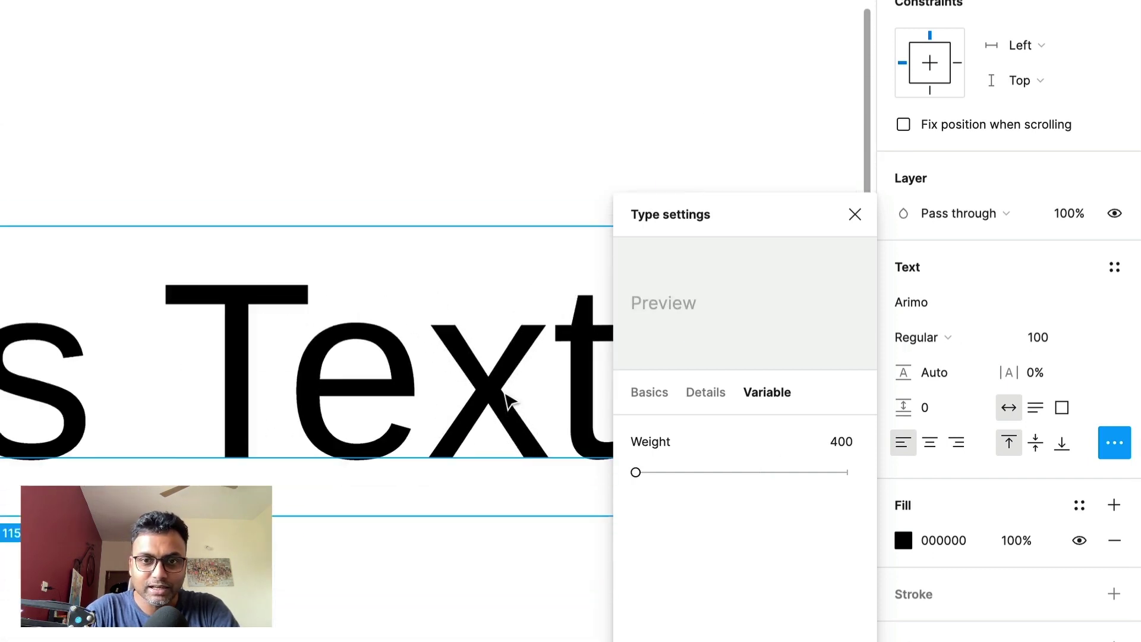
scroll(508, 400, "down", 1)
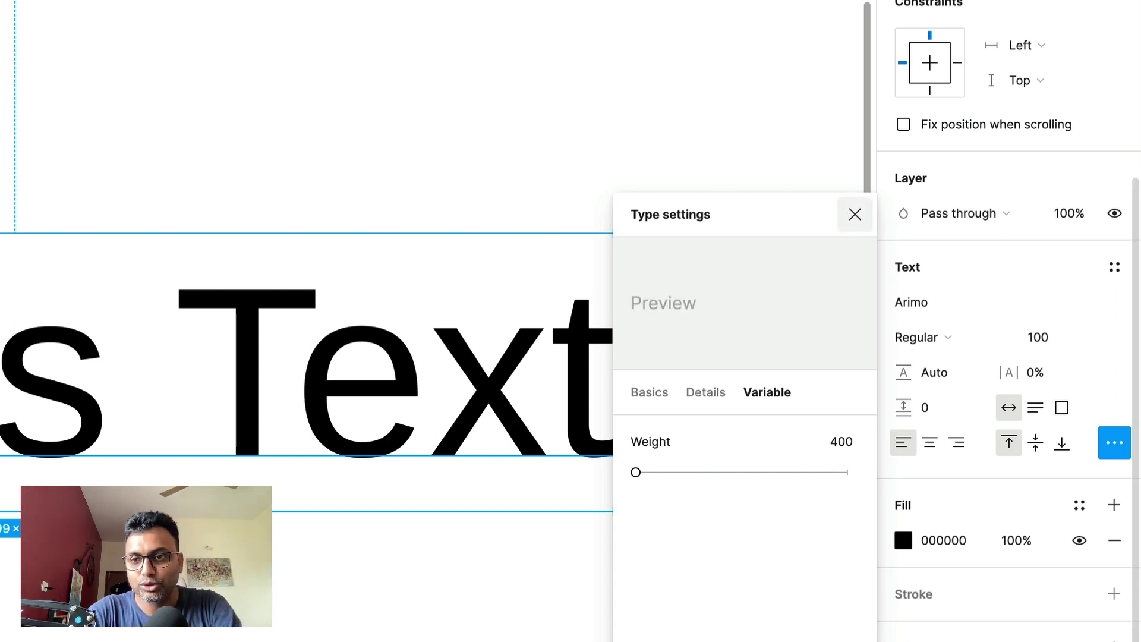
left_click(855, 214)
Change the 'This is Text' layer's font from Arimo to Inter, keeping the Regular weight
left_click(639, 262)
scroll(639, 262, "down", 2)
scroll(634, 260, "left", 2)
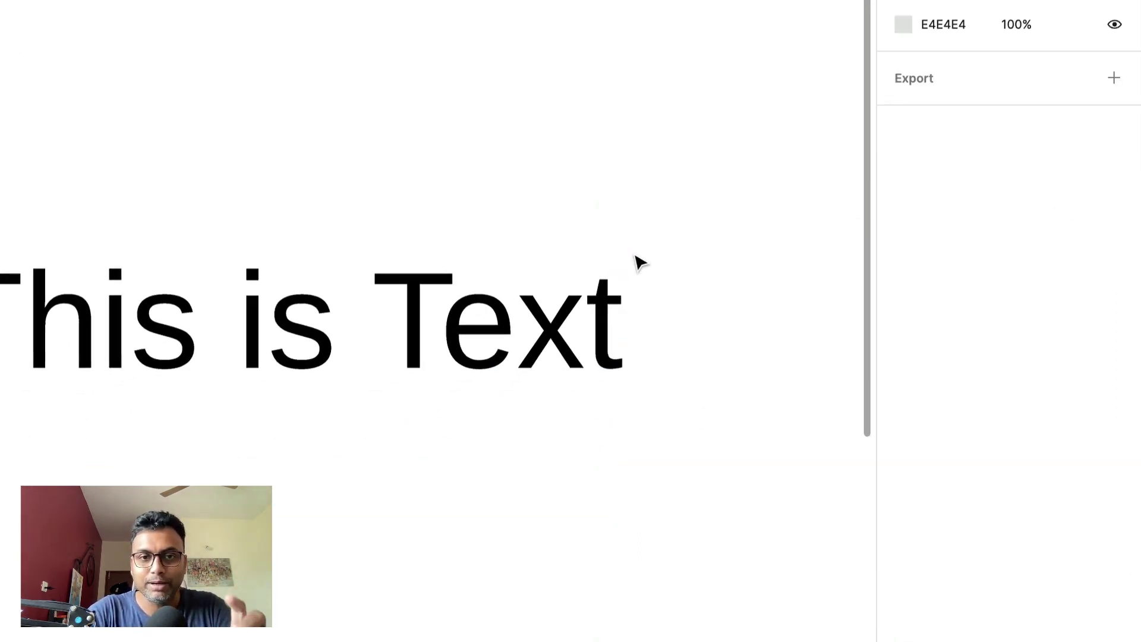
left_click(407, 335)
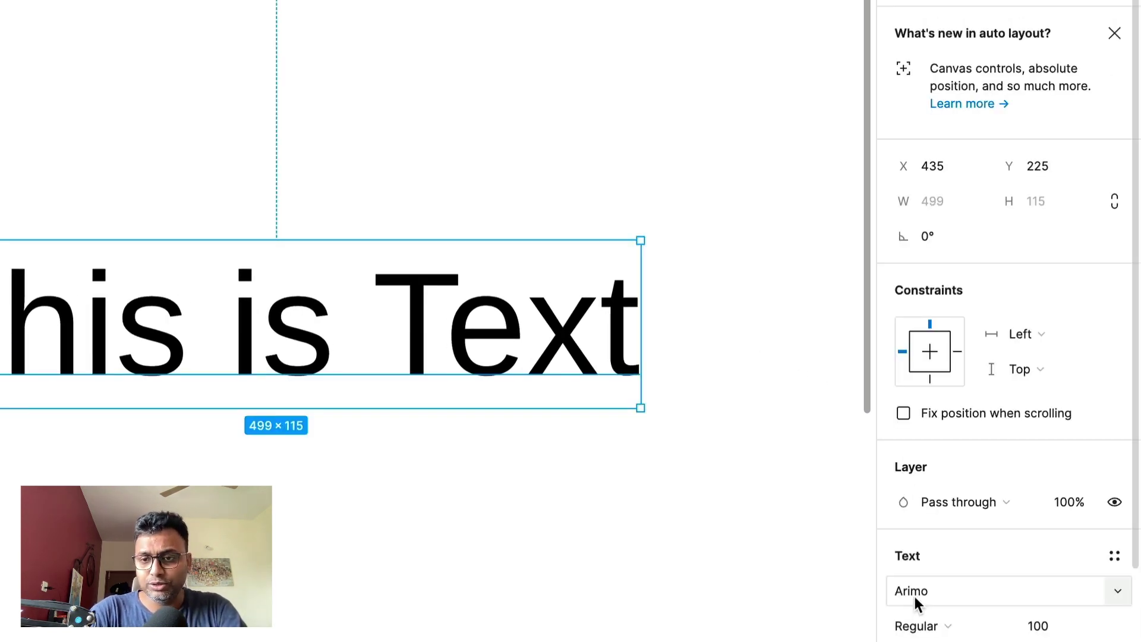
type("Inter")
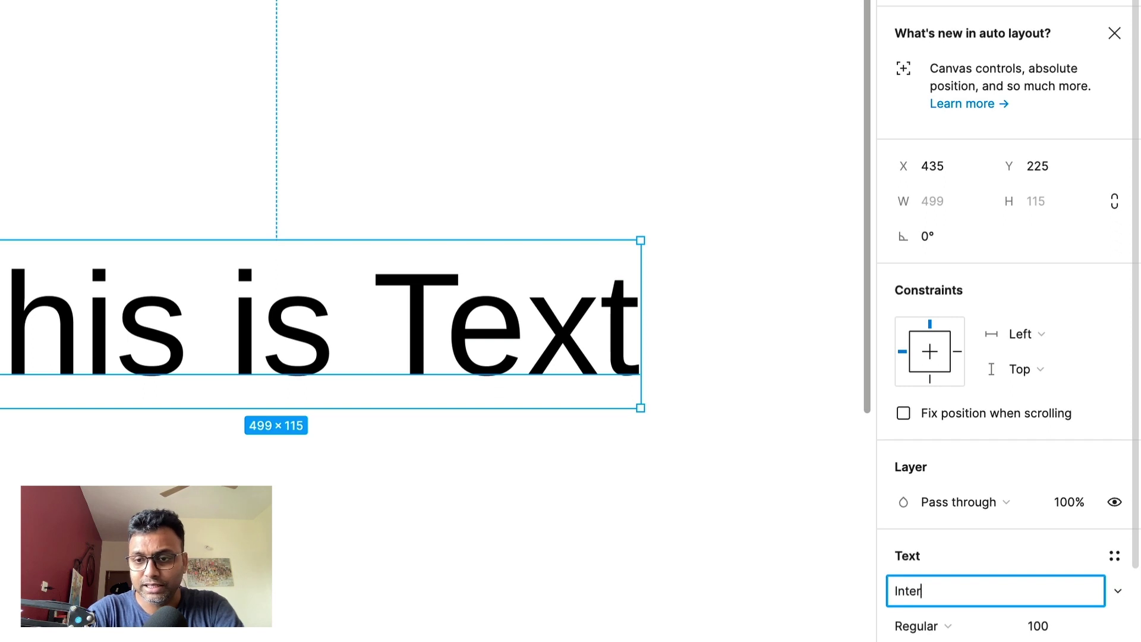
key("Return")
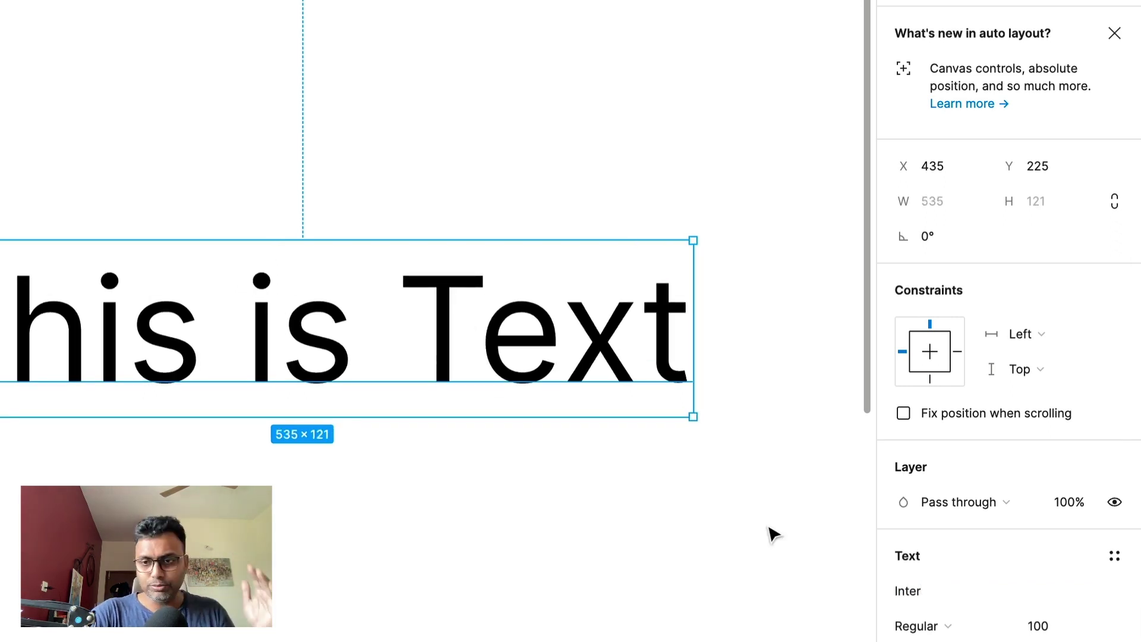
scroll(925, 590, "down", 3)
left_click(949, 438)
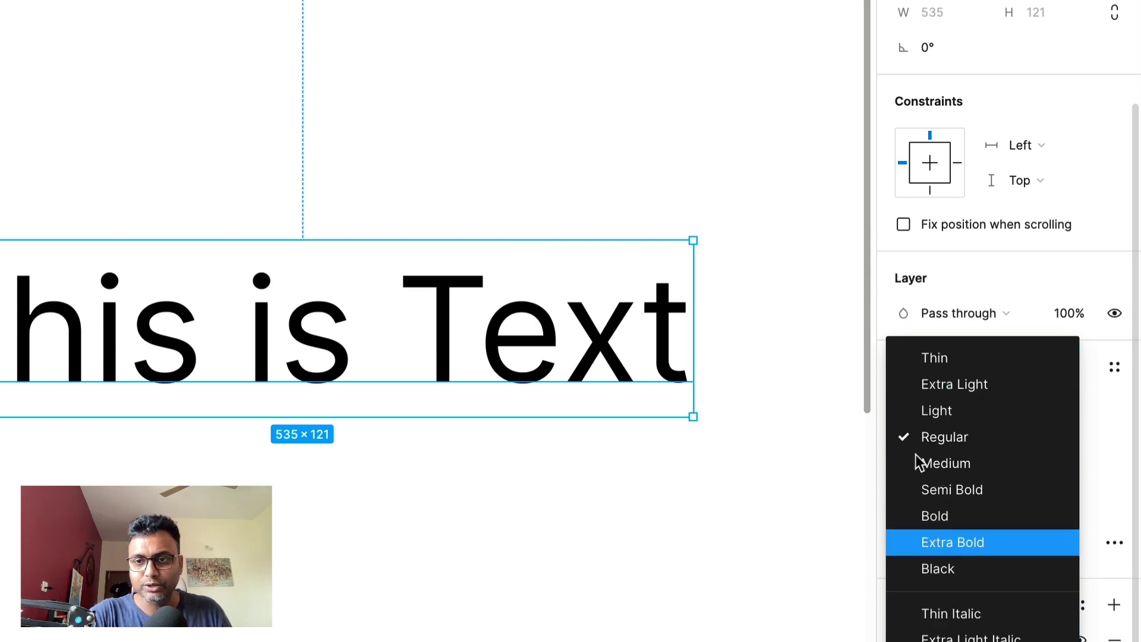
left_click(910, 291)
In the Type settings Variable tab, drag Inter's Slant axis fully left to -10
left_click(1112, 538)
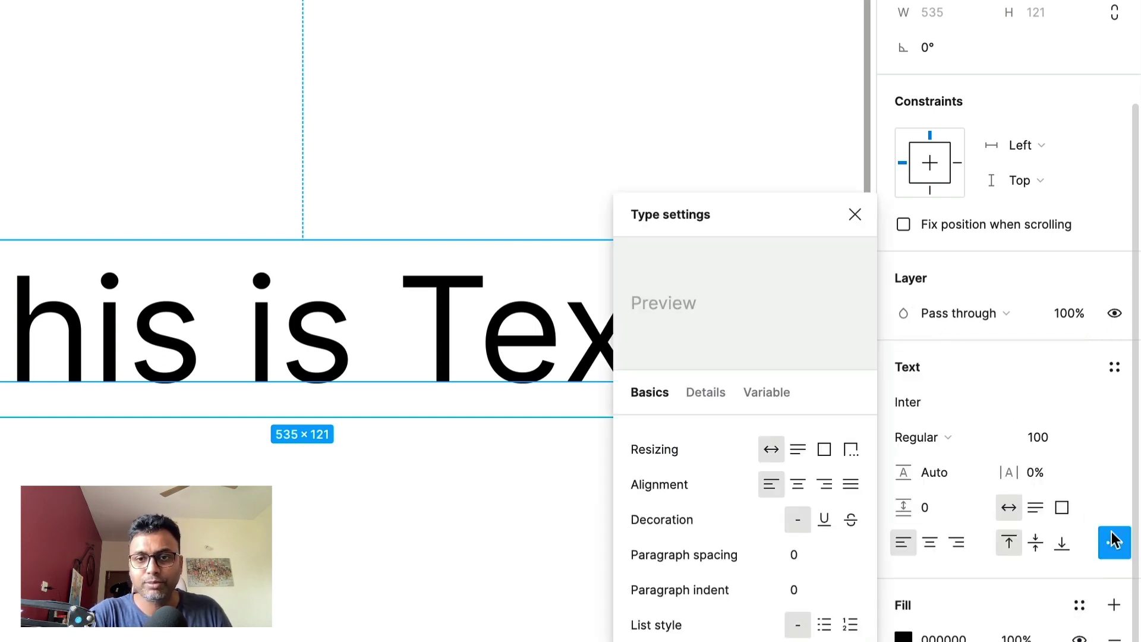
left_click(758, 397)
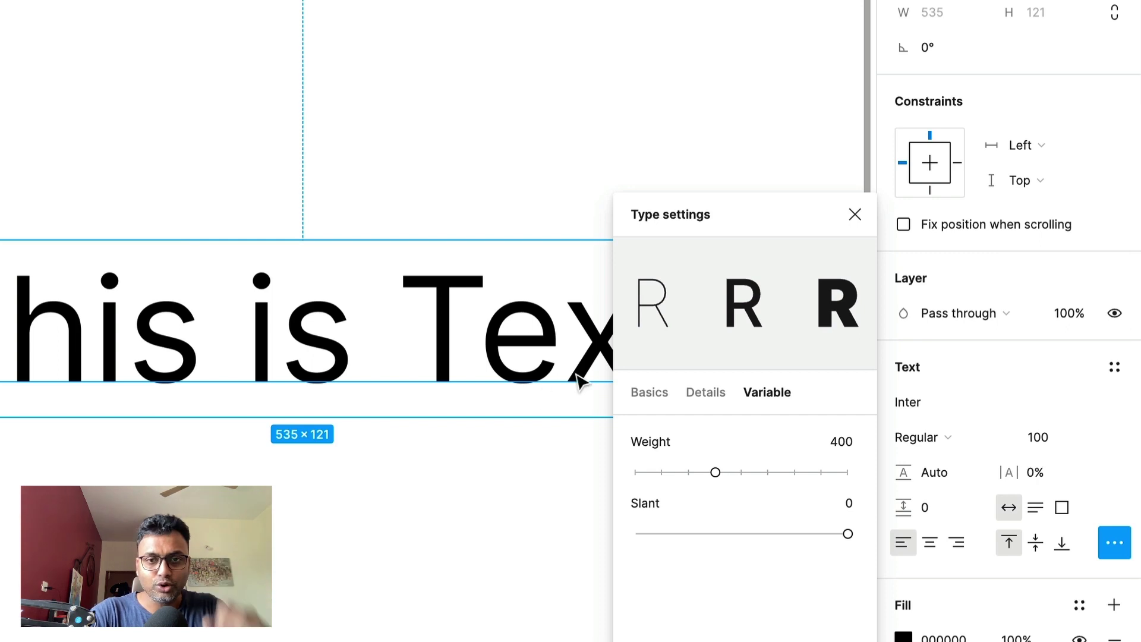
scroll(581, 382, "up", 5)
scroll(581, 382, "up", 2)
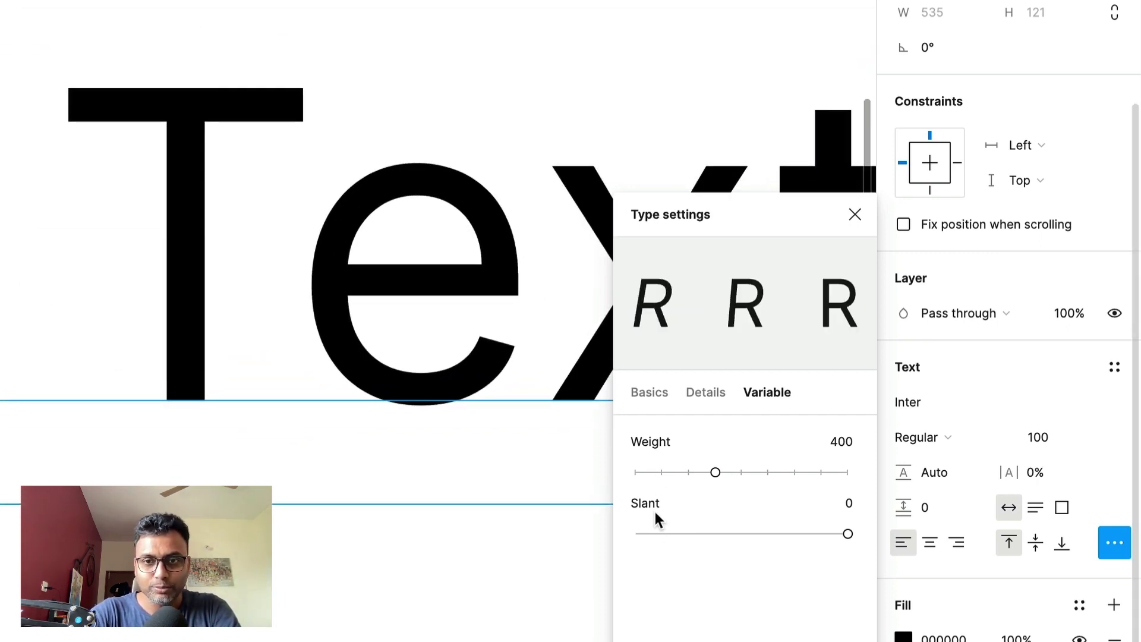
scroll(350, 476, "down", 4)
scroll(351, 475, "right", 3)
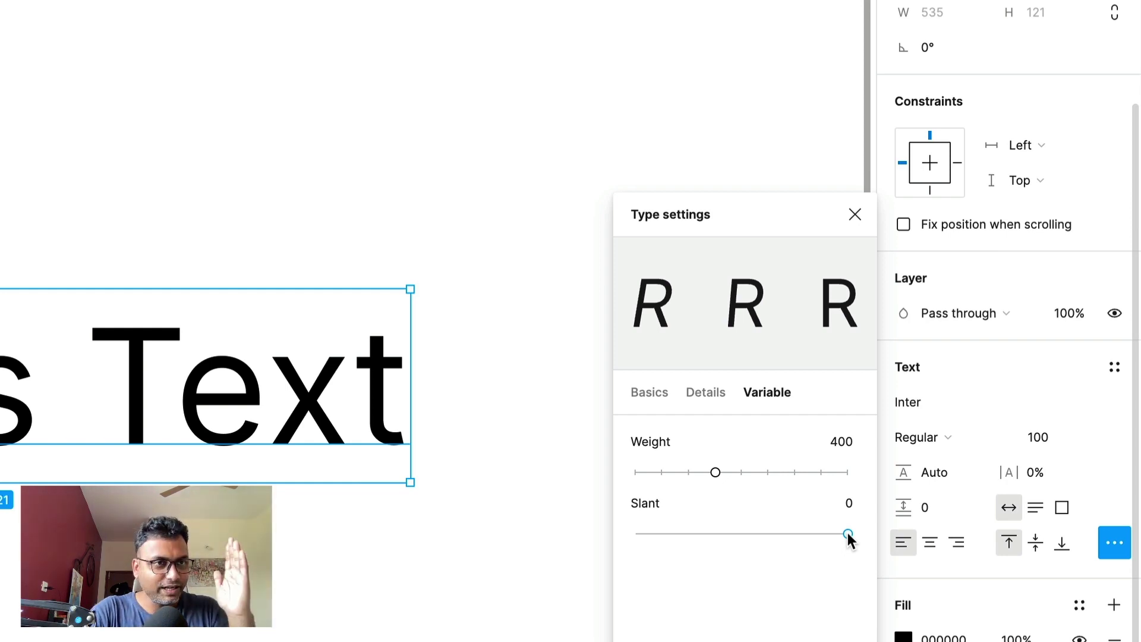
mouse_move(848, 532)
left_mouse_down()
mouse_move(629, 538)
mouse_move(640, 532)
left_mouse_up()
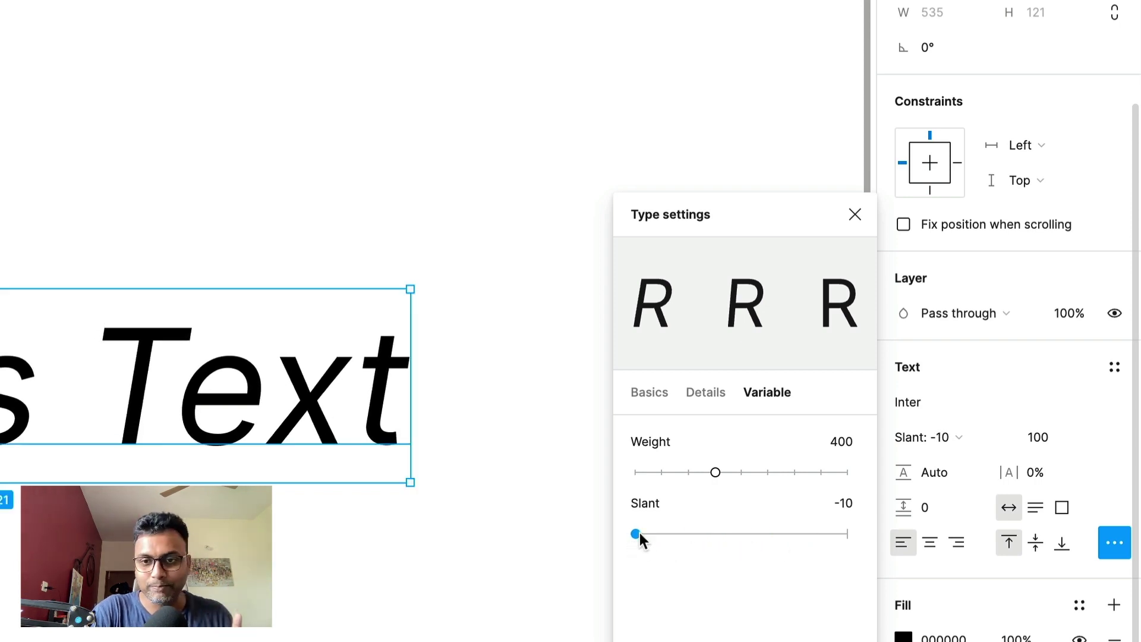
Apply Inter Medium Italic, then lower Weight to 355 and Slant to -8
left_click(946, 438)
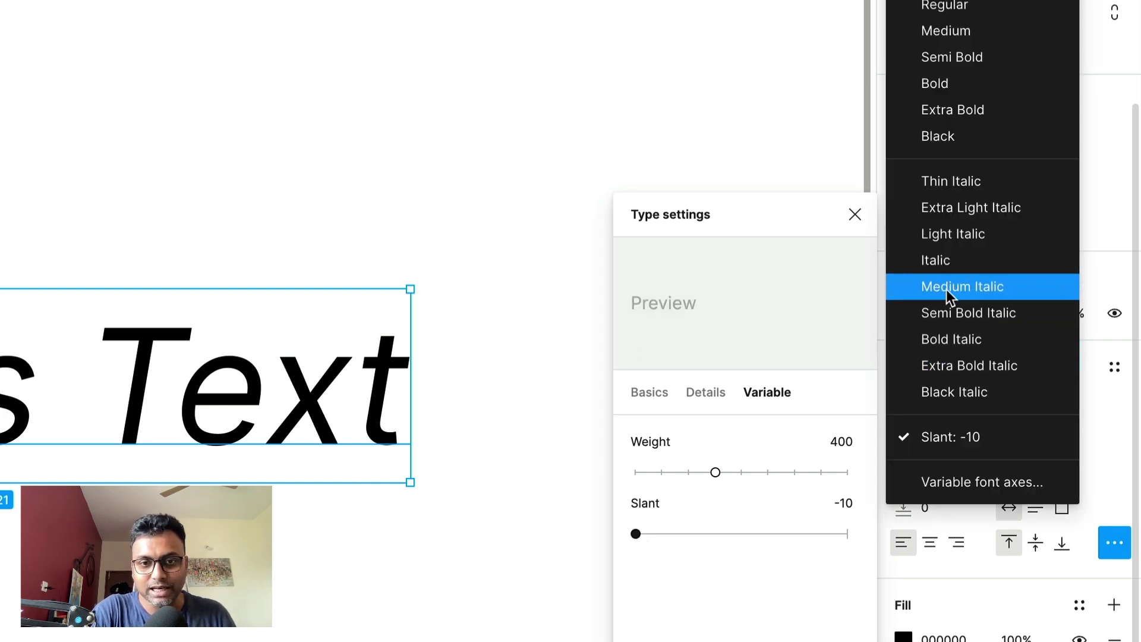
left_click(948, 287)
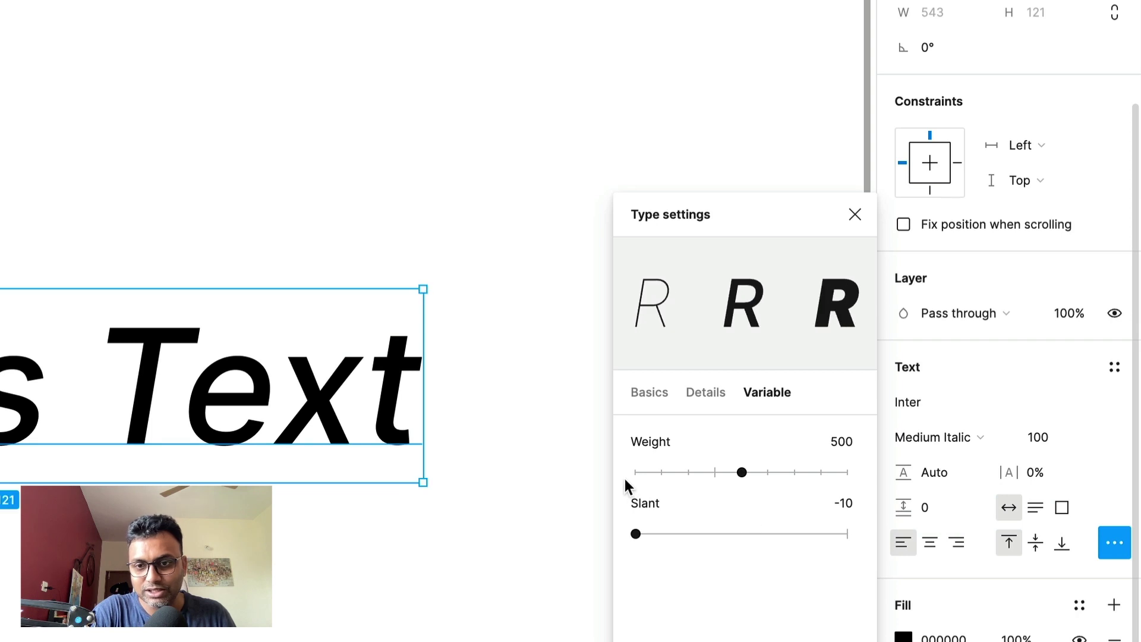
mouse_move(742, 473)
left_mouse_down()
mouse_move(690, 483)
mouse_move(709, 485)
left_mouse_up()
left_click_drag(636, 533, 664, 529)
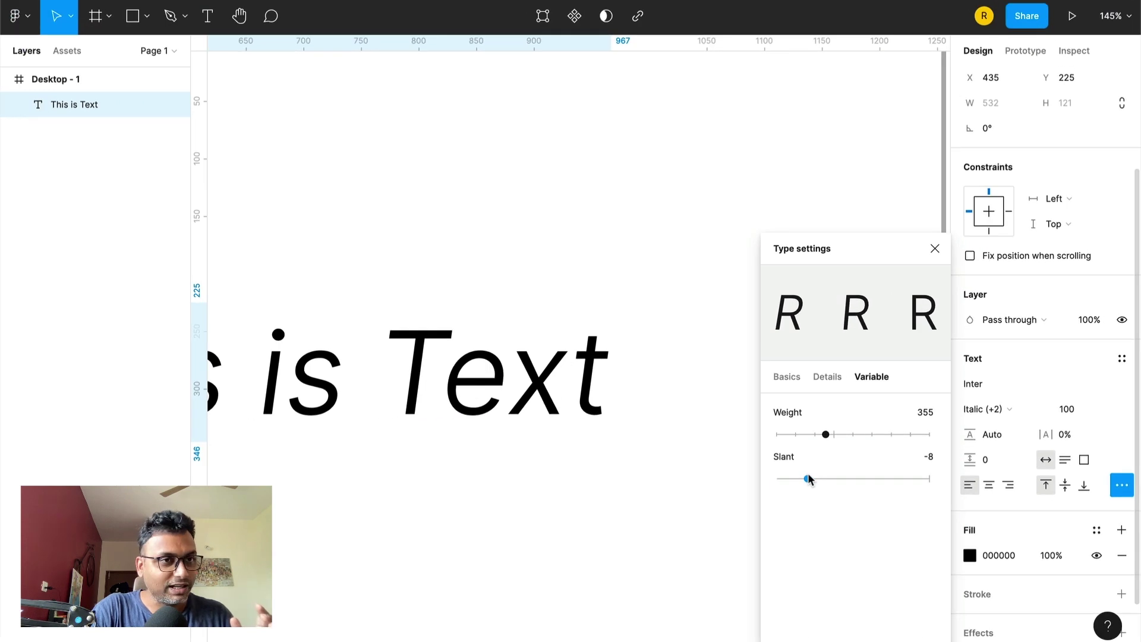